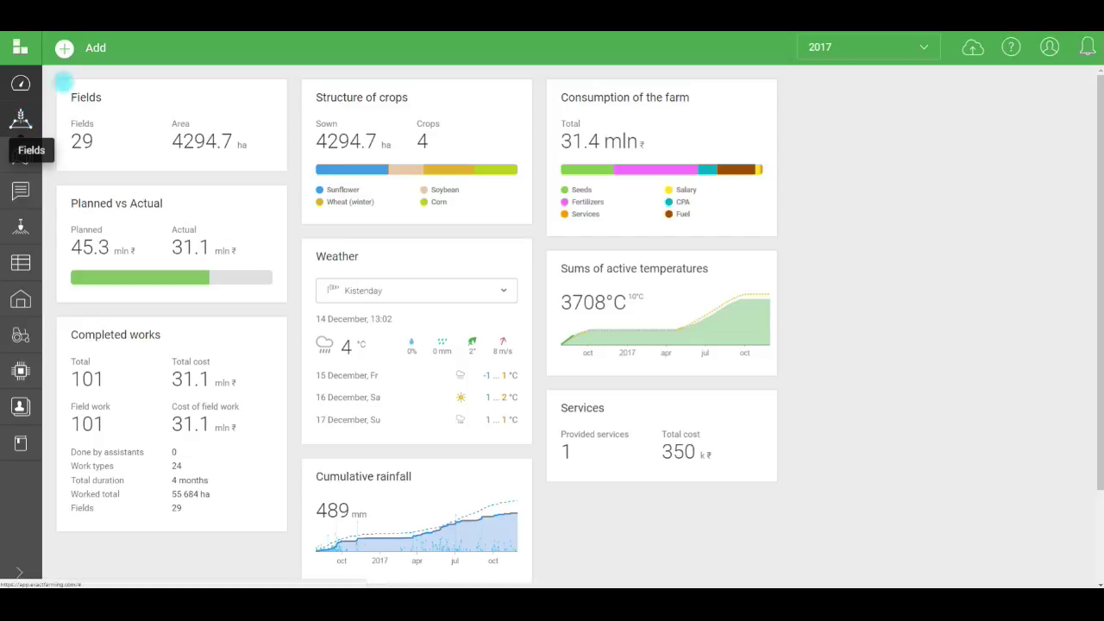
View the fields list with its available seasons, and open the full farm map.
{"action": "left_click", "coordinate": [21, 119]}
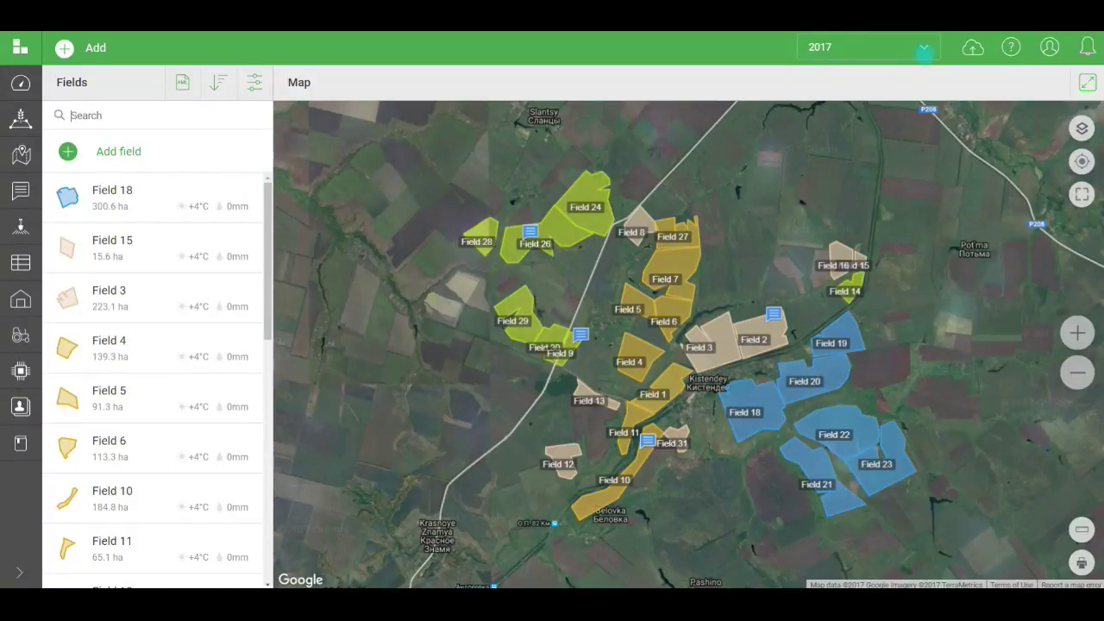
{"action": "left_click", "coordinate": [924, 49]}
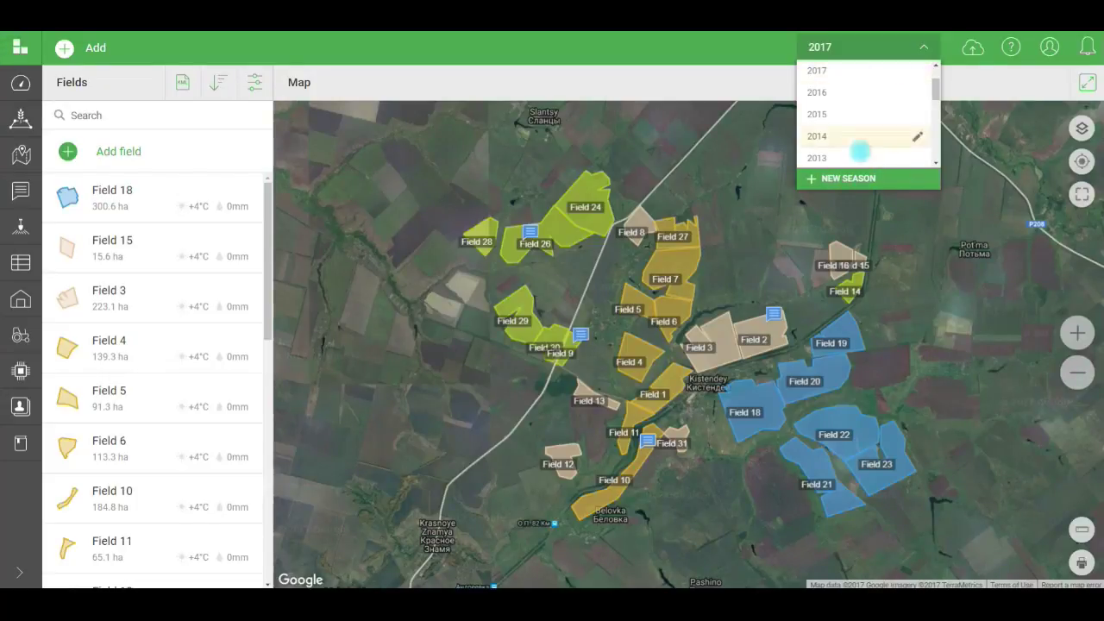
{"action": "left_click", "coordinate": [924, 48]}
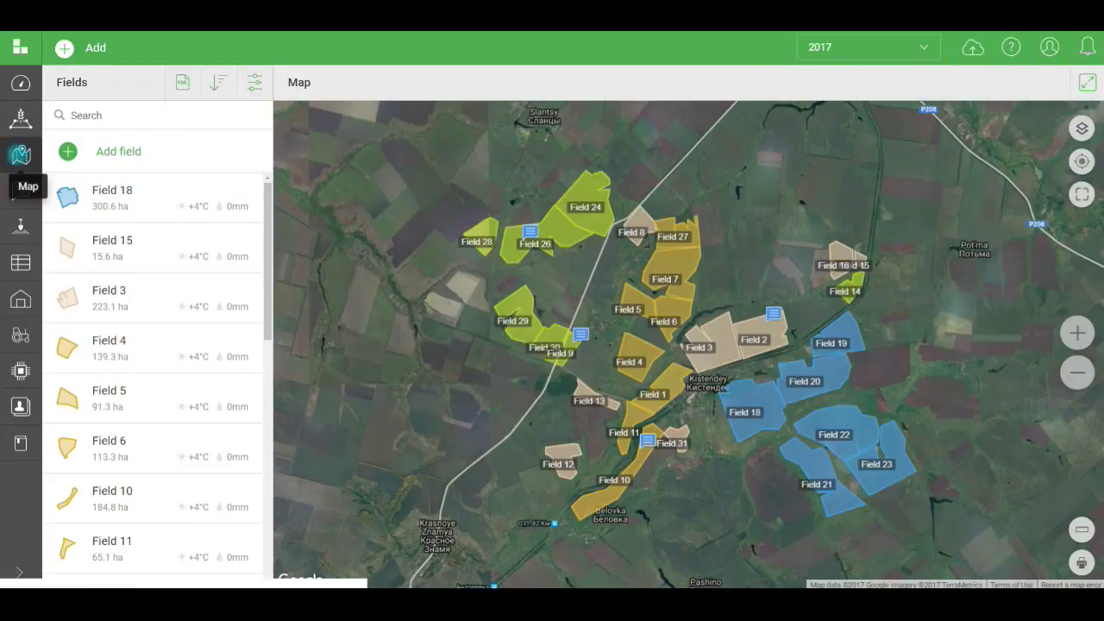
{"action": "left_click", "coordinate": [21, 156]}
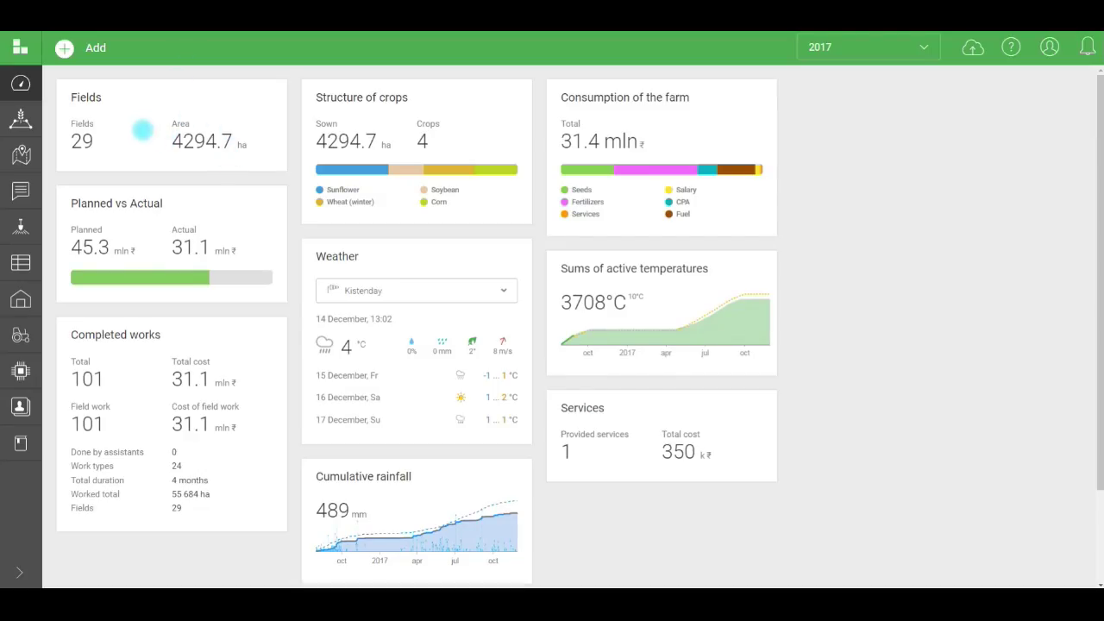
Open the crop rotation from the dashboard's crop structure and display the ways to group it.
{"action": "left_click", "coordinate": [236, 141]}
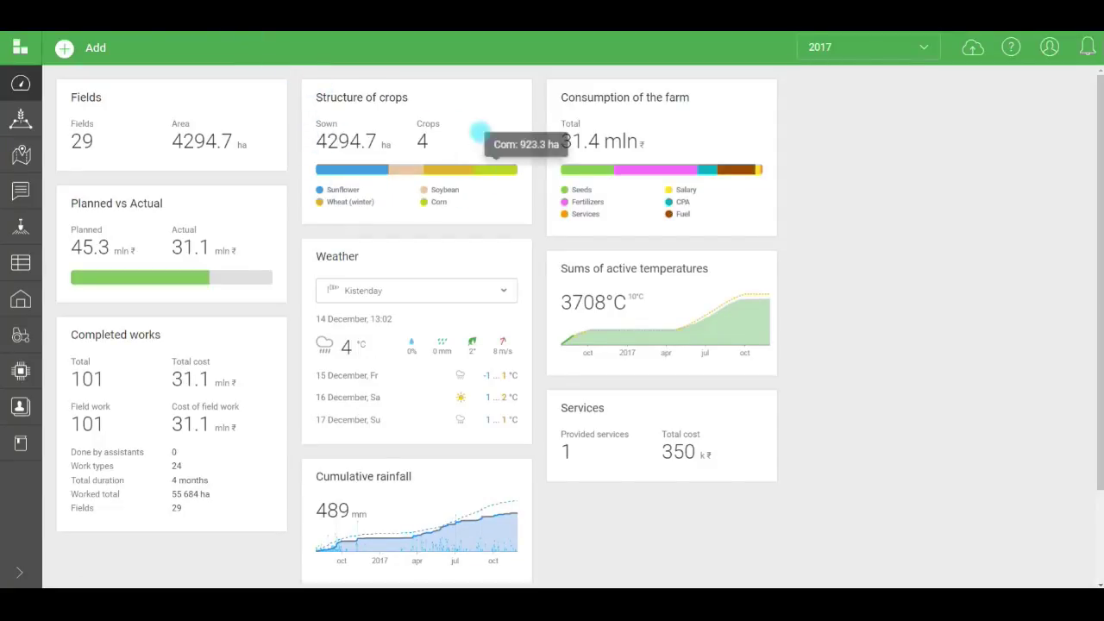
{"action": "left_click", "coordinate": [368, 89]}
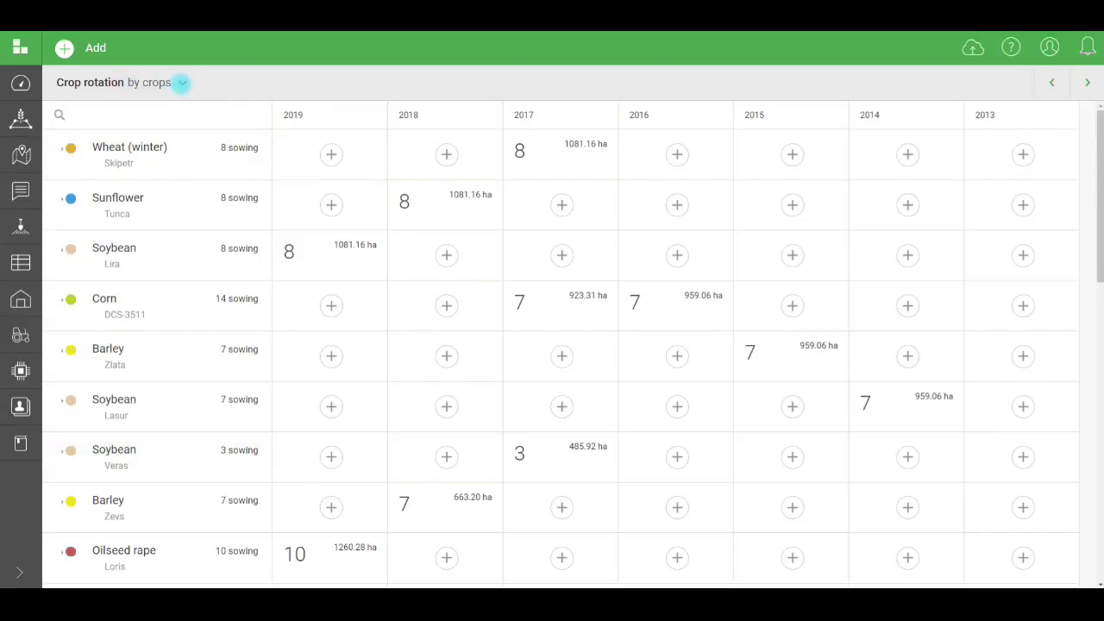
{"action": "left_click", "coordinate": [180, 82]}
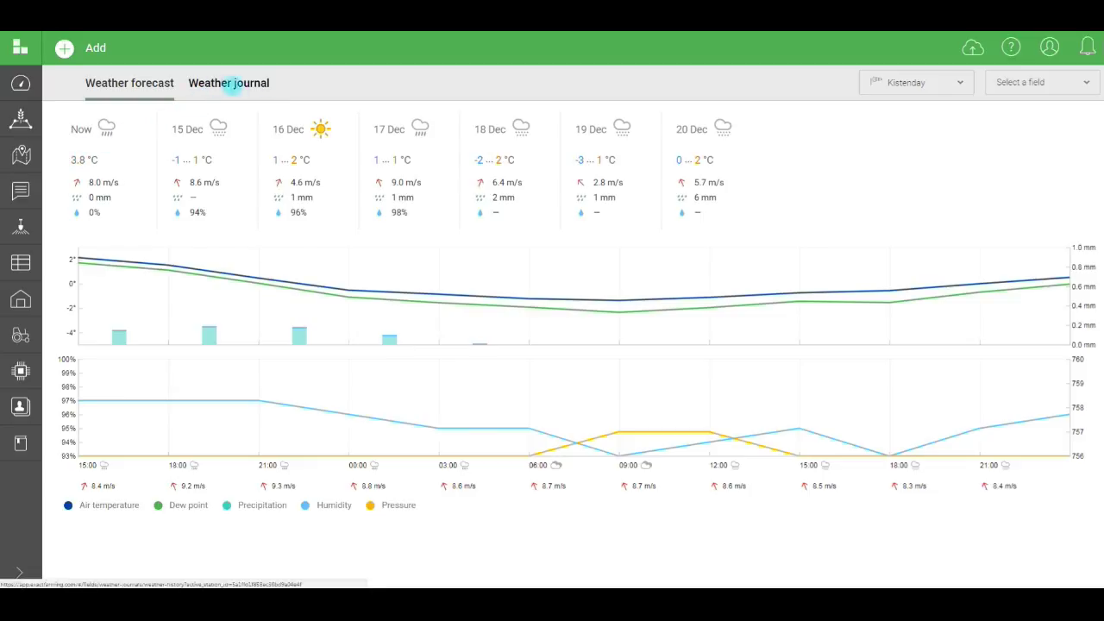
Open the weather journal for the Kistenday station.
{"action": "left_click", "coordinate": [250, 85]}
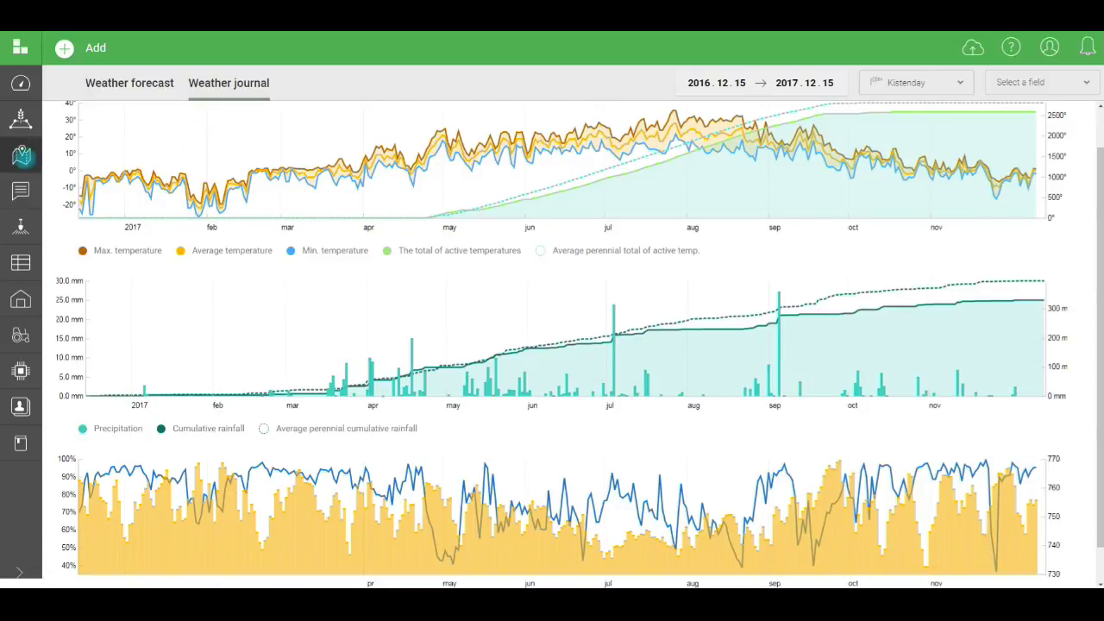
Open the farm map and set its primary layer to NDVI.
{"action": "left_click", "coordinate": [21, 154]}
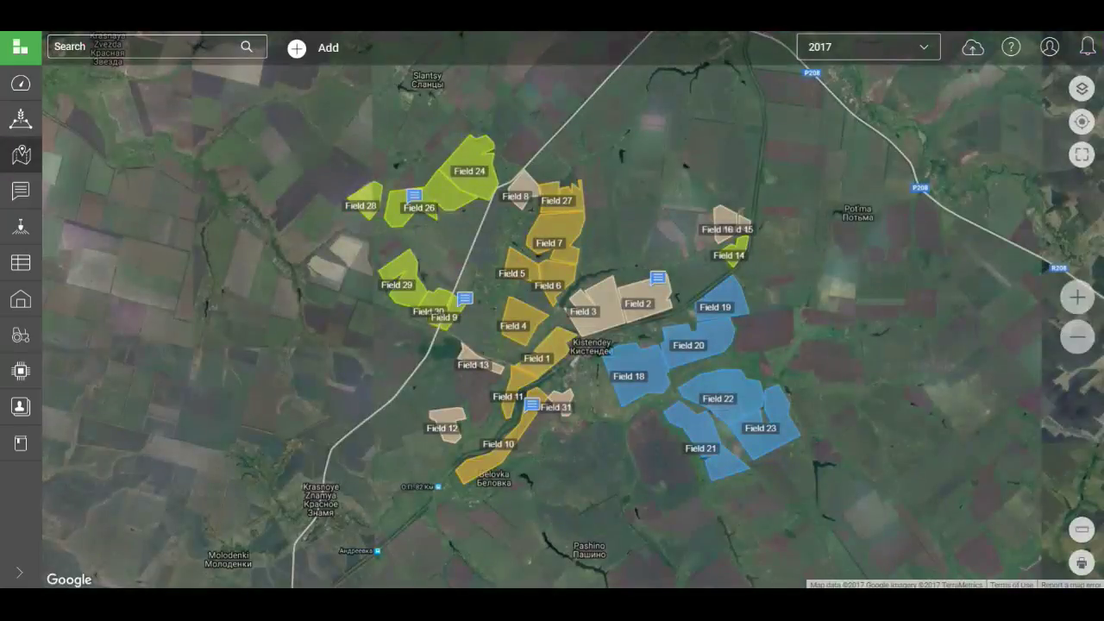
{"action": "left_click", "coordinate": [1082, 88]}
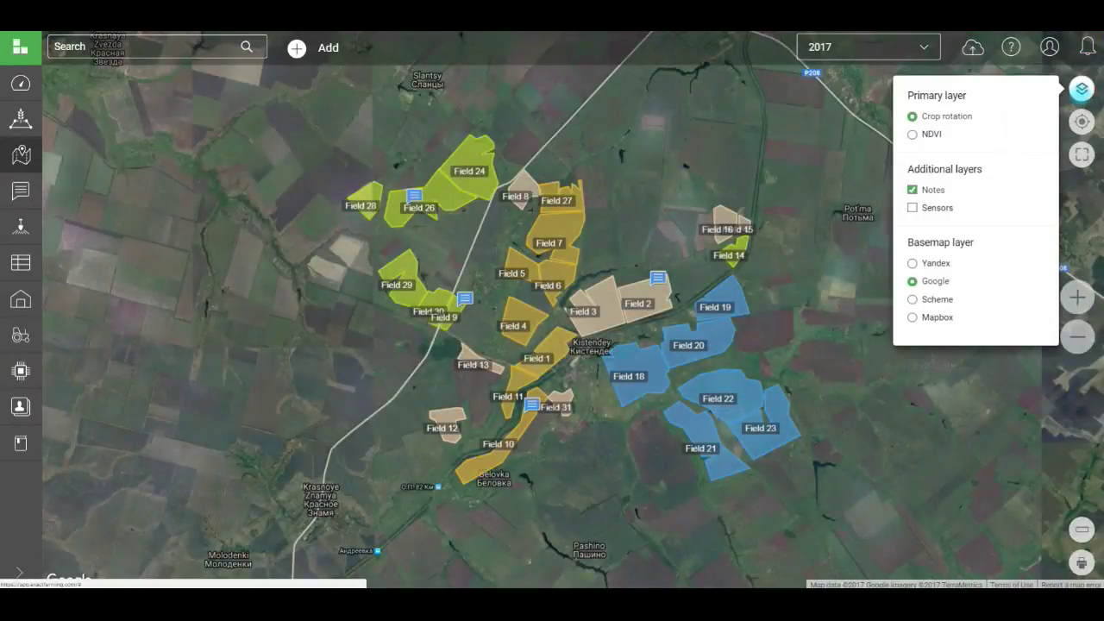
{"action": "left_click", "coordinate": [913, 133]}
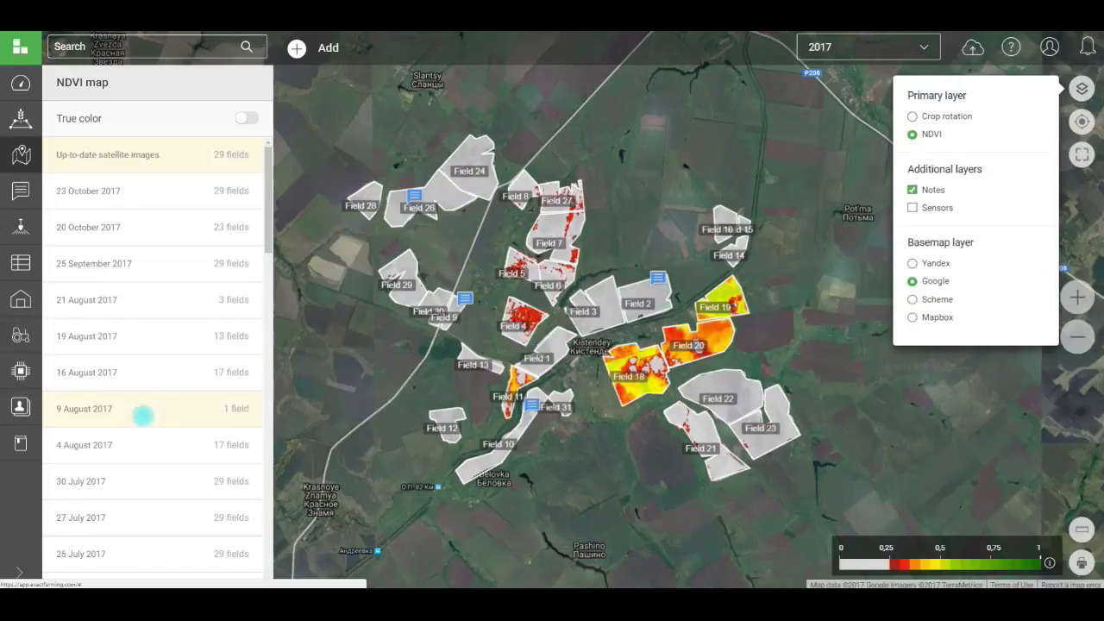
Compare the farm's NDVI images for 30 July, 25 July, 30 June and 22 June 2017.
{"action": "left_click", "coordinate": [108, 483]}
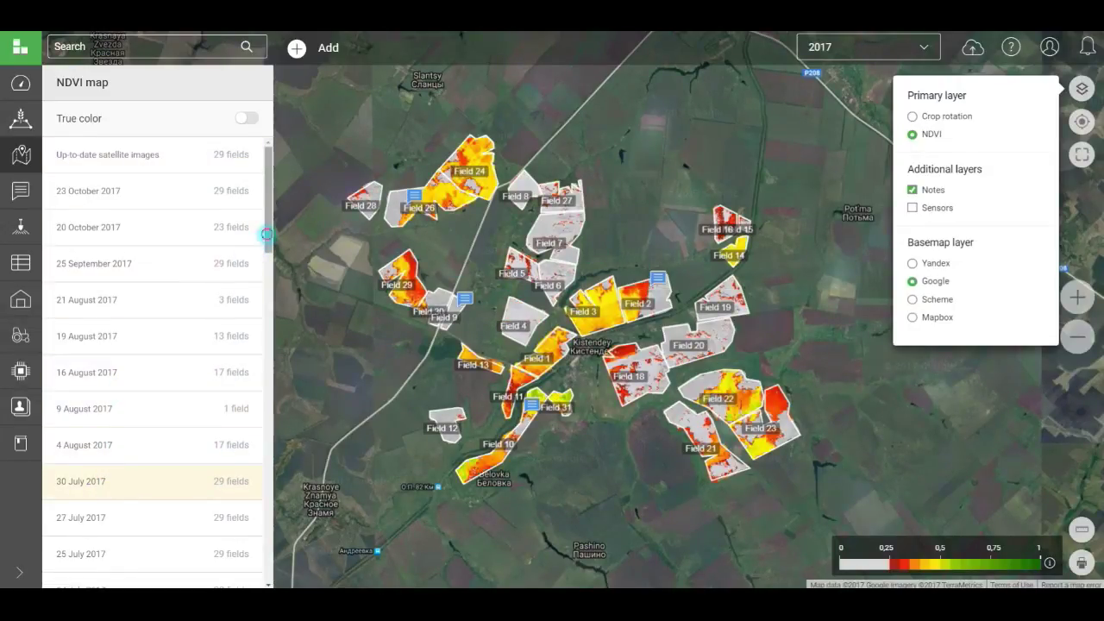
{"action": "scroll", "coordinate": [268, 234], "scroll_direction": "down", "scroll_amount": 4}
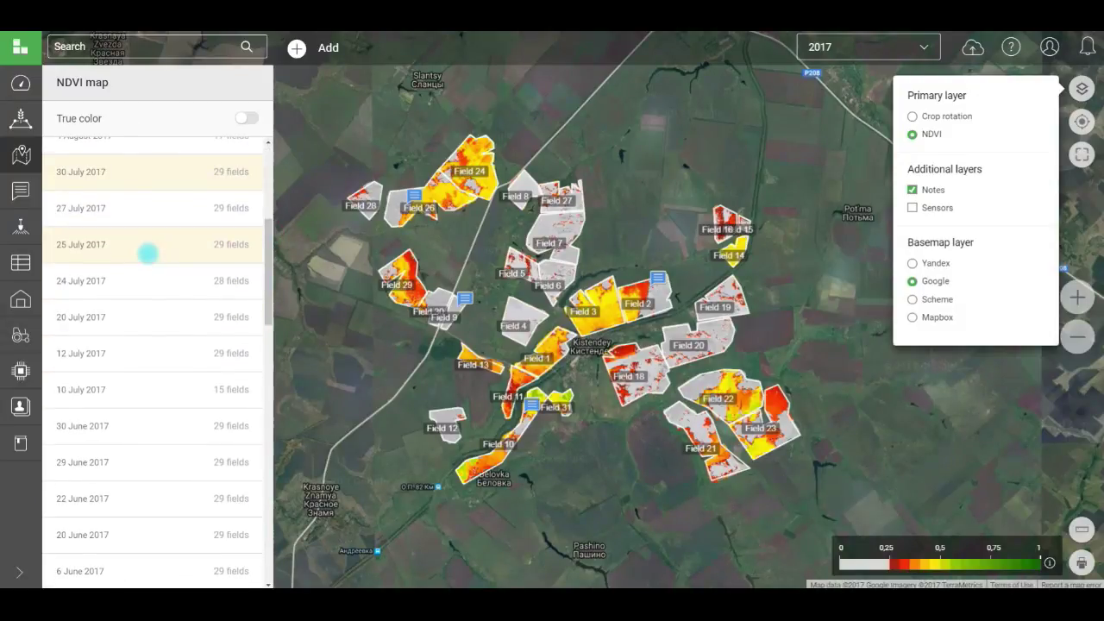
{"action": "left_click", "coordinate": [149, 253]}
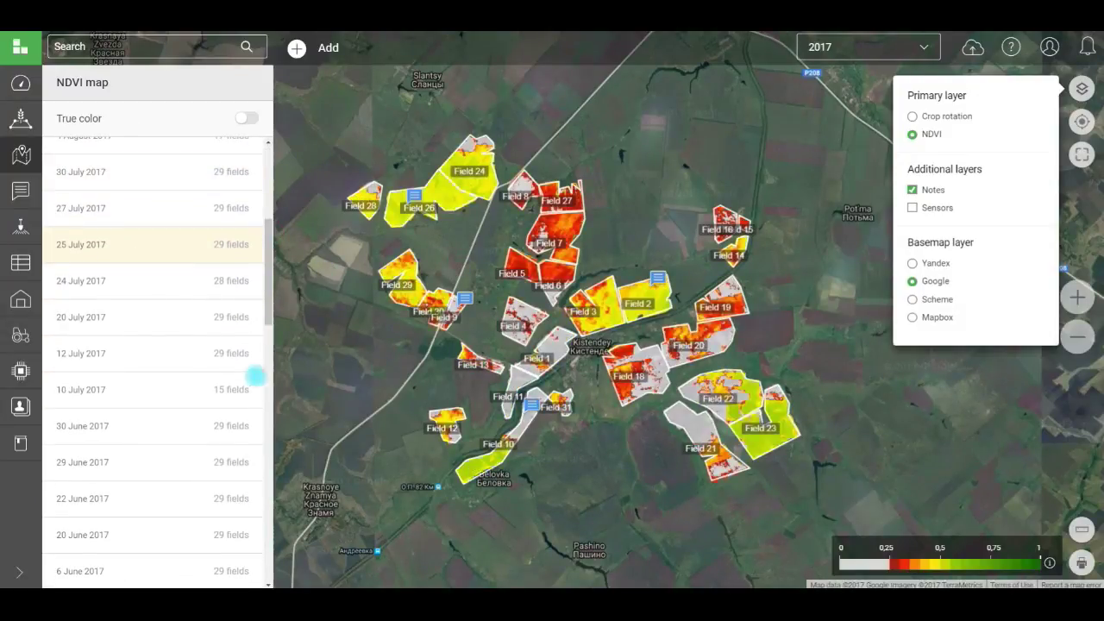
{"action": "left_click", "coordinate": [169, 424]}
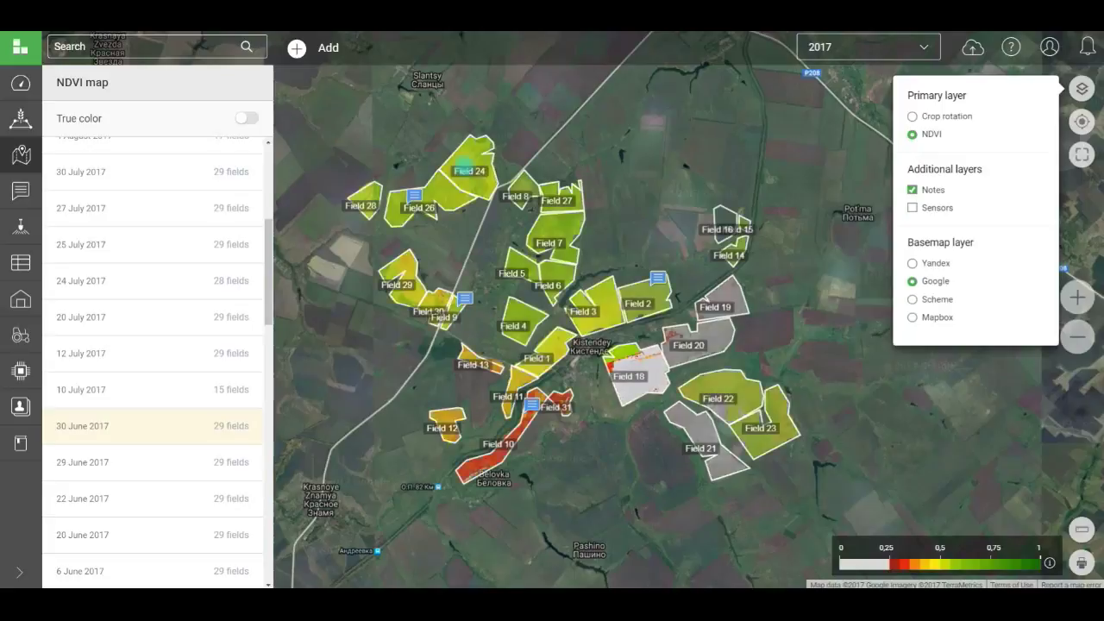
{"action": "left_click", "coordinate": [167, 497]}
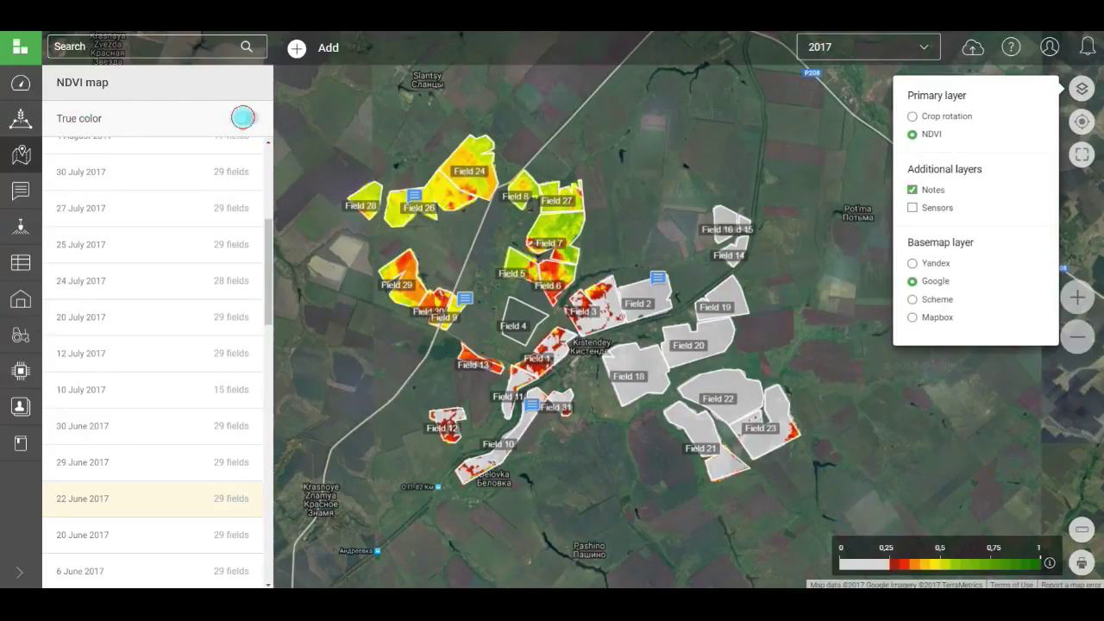
View the 22 June 2017 satellite image in true color, and switch back to the NDVI colours.
{"action": "left_click", "coordinate": [243, 117]}
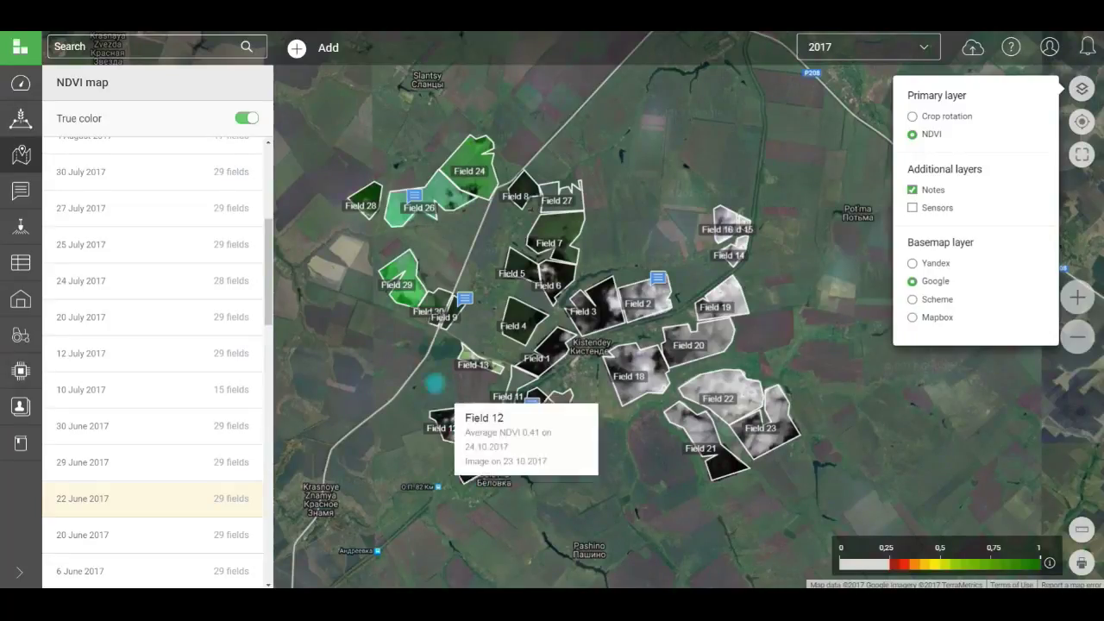
{"action": "left_click", "coordinate": [247, 118]}
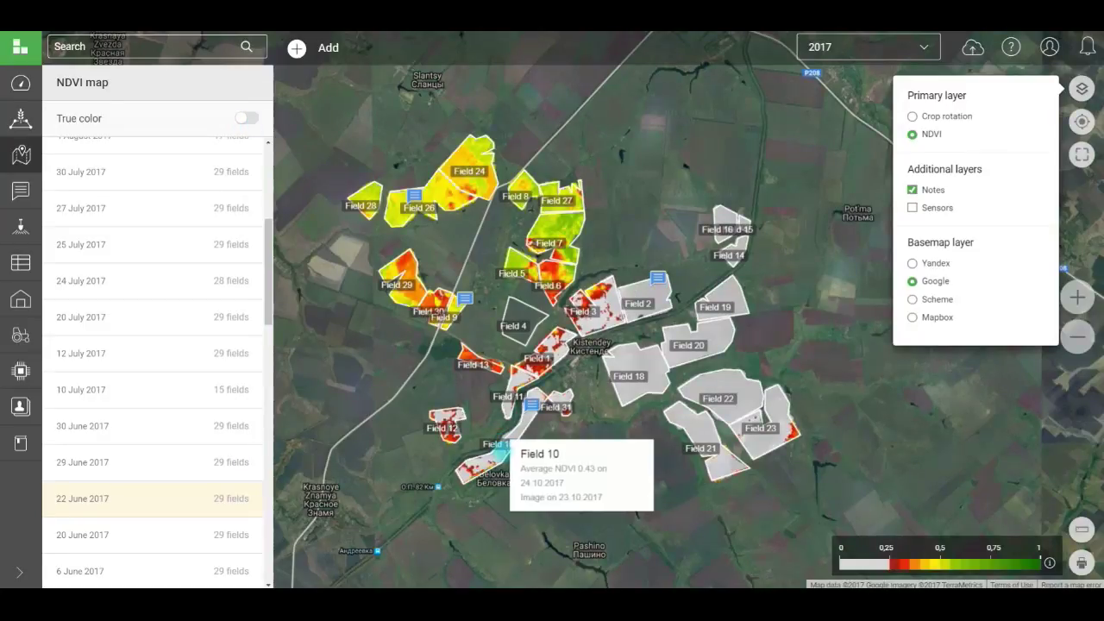
Open Field 10's NDVI map and view its images for 25 September, 16 August and 30 July 2017.
{"action": "left_click", "coordinate": [500, 443]}
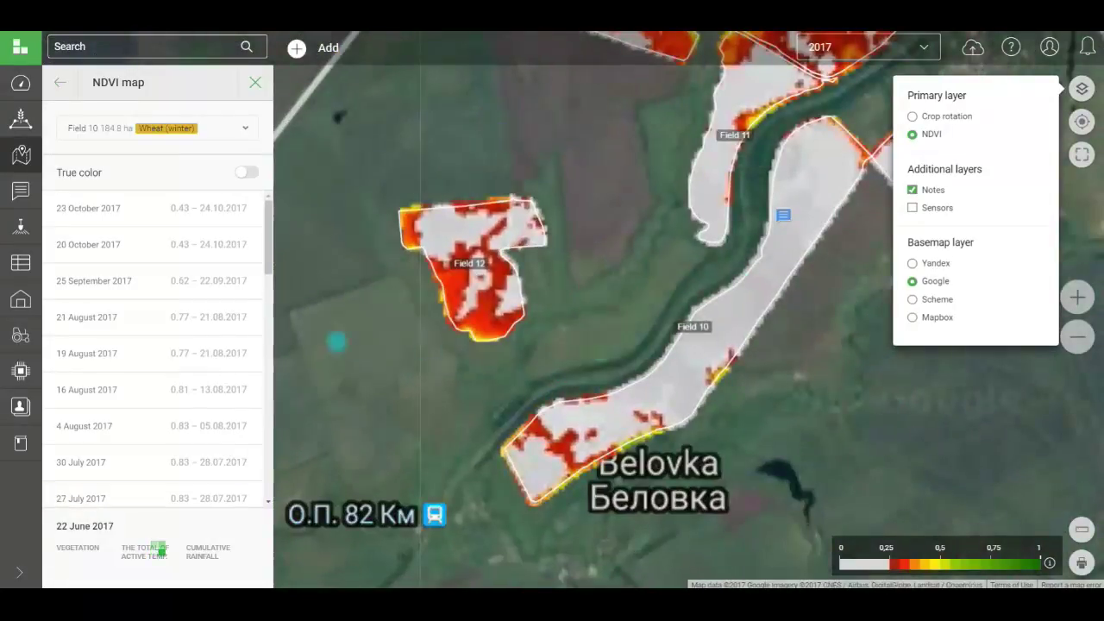
{"action": "left_click", "coordinate": [148, 280]}
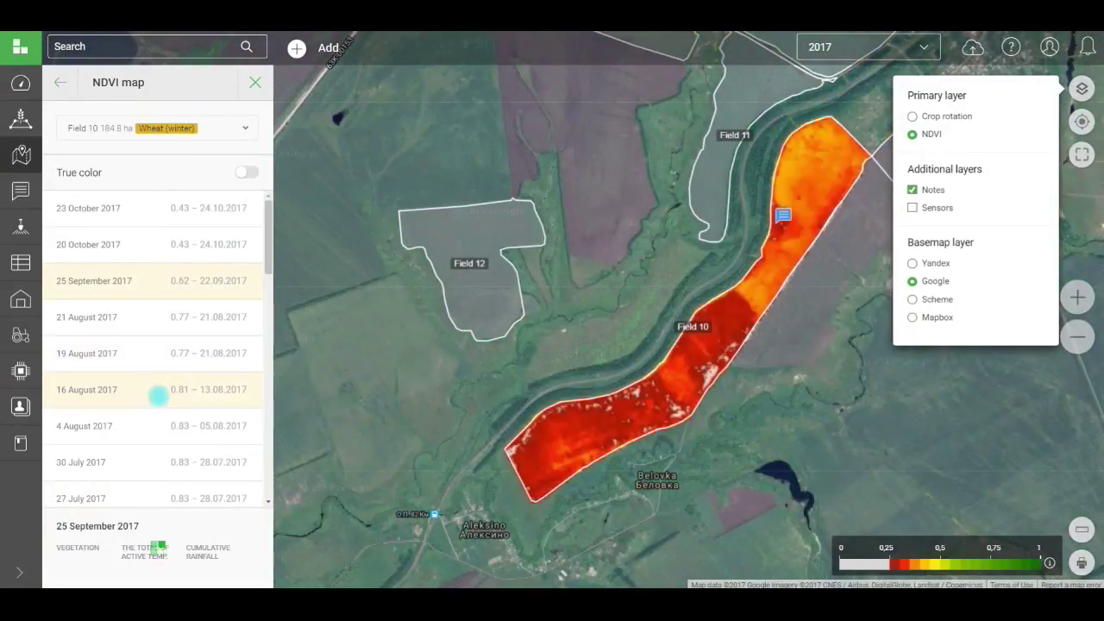
{"action": "left_click", "coordinate": [156, 393]}
{"action": "left_click", "coordinate": [157, 460]}
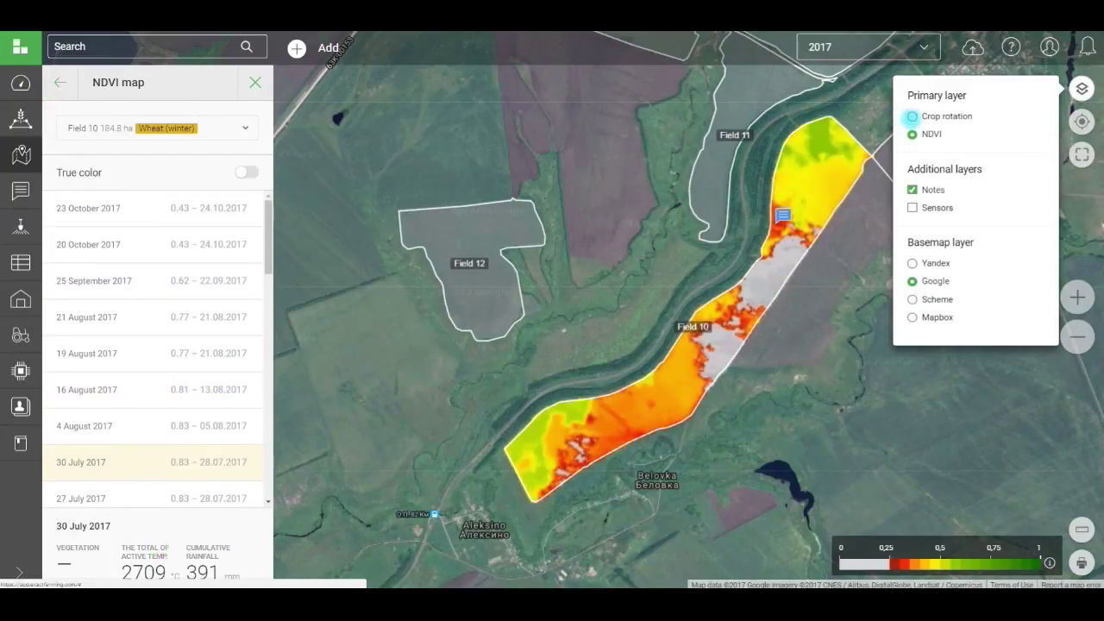
Set the map's primary layer to Crop rotation and open Field 10's vegetation chart from its details.
{"action": "left_click", "coordinate": [912, 116]}
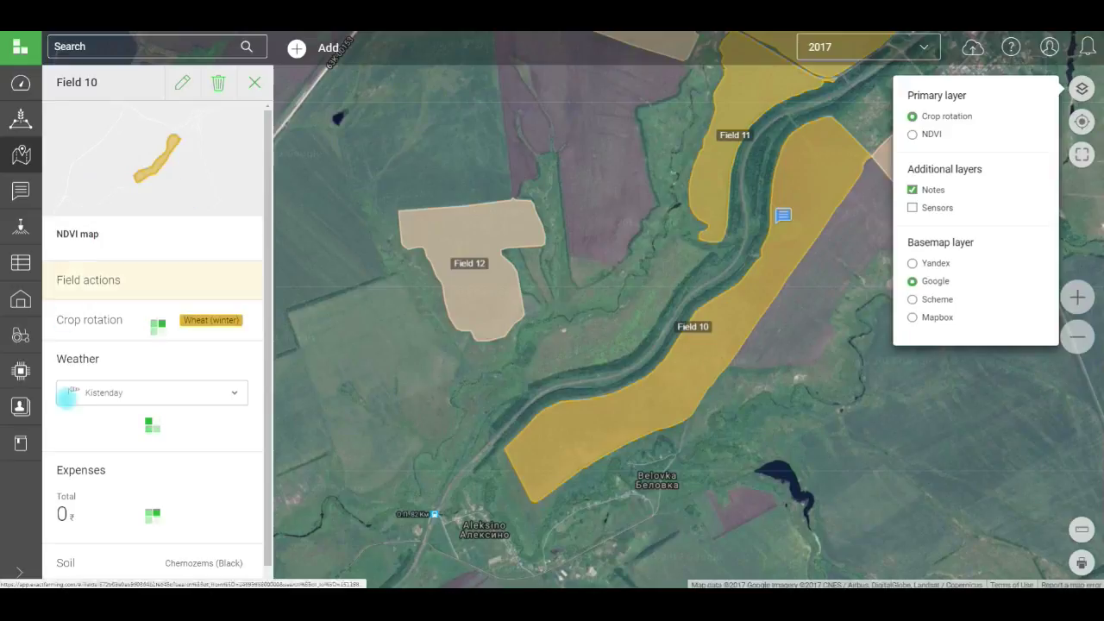
{"action": "left_click_drag", "start_coordinate": [267, 184], "coordinate": [270, 411]}
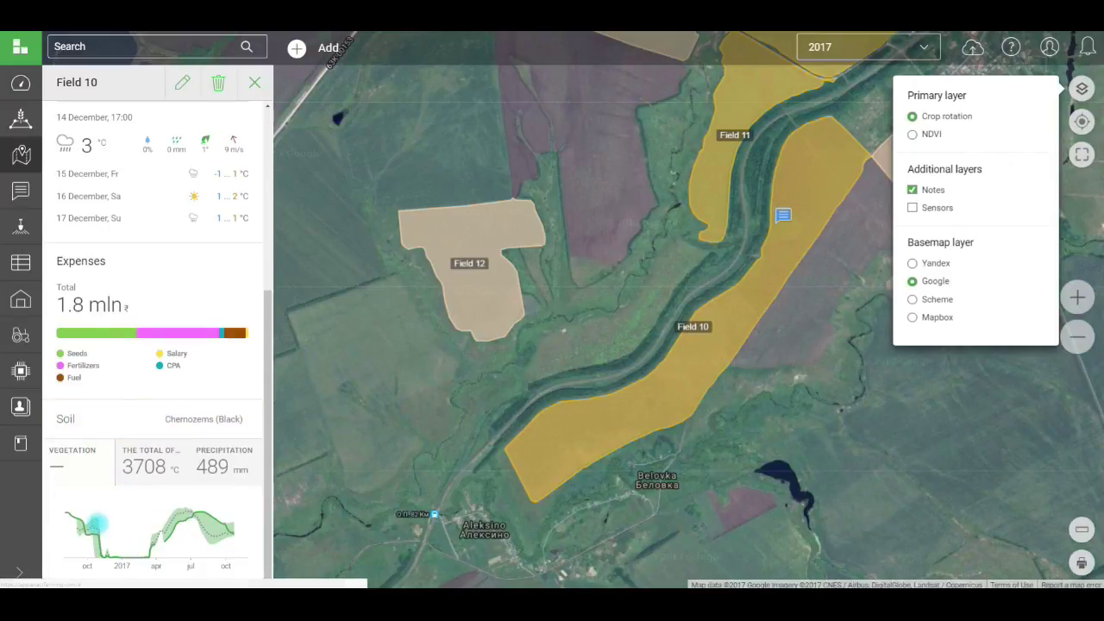
{"action": "left_click", "coordinate": [96, 522]}
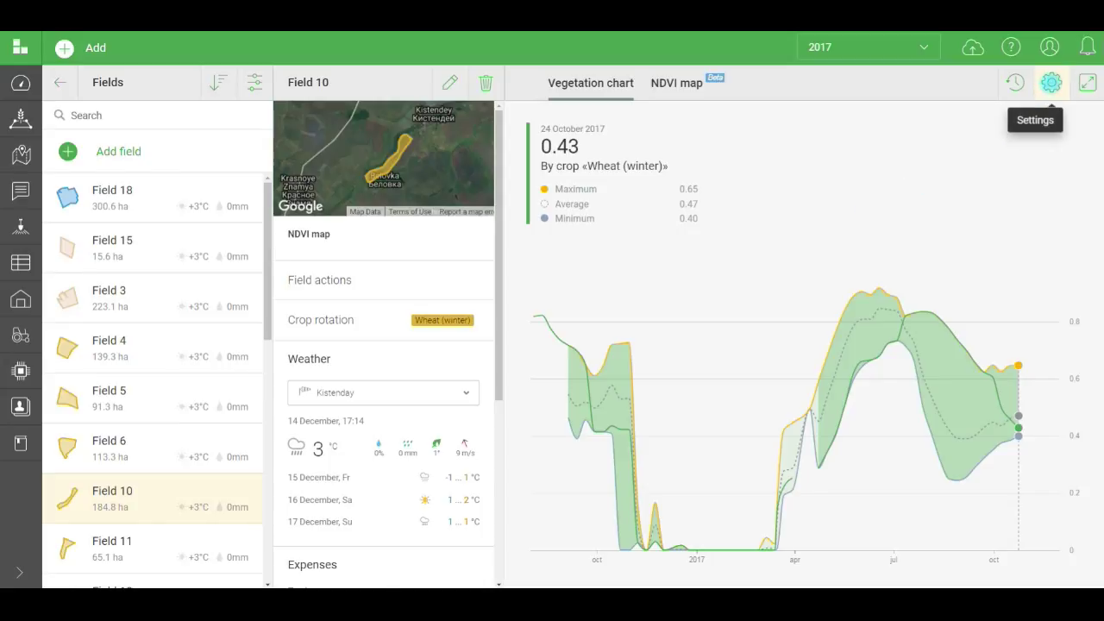
Display Field 10's vegetation chart with air temperature, with daily rainfall, and with accumulated rainfall.
{"action": "left_click", "coordinate": [1052, 83]}
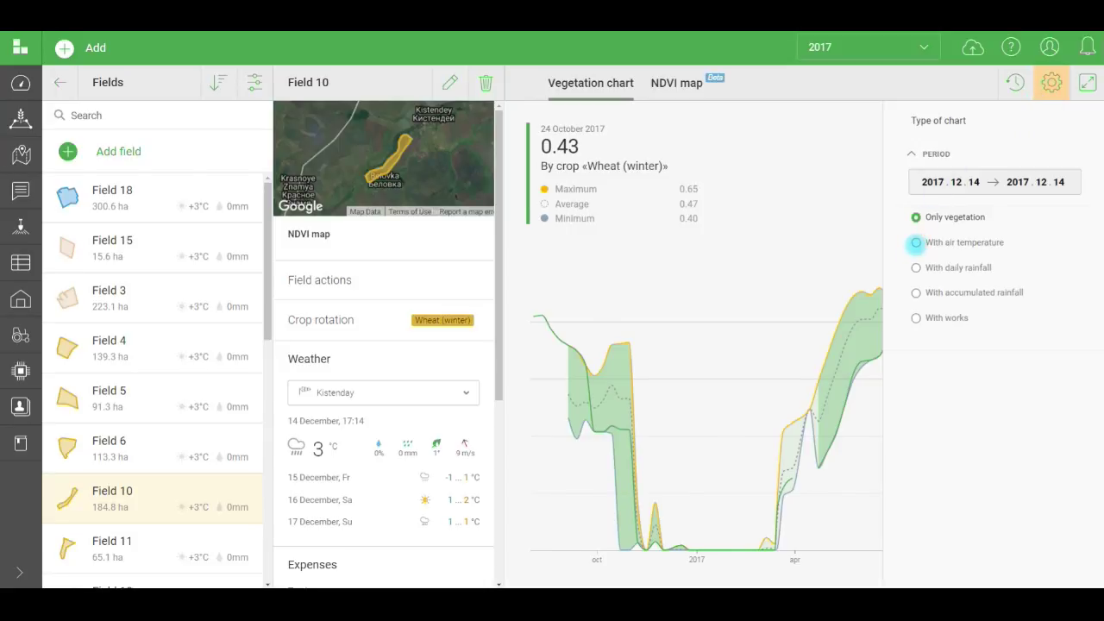
{"action": "left_click", "coordinate": [916, 243]}
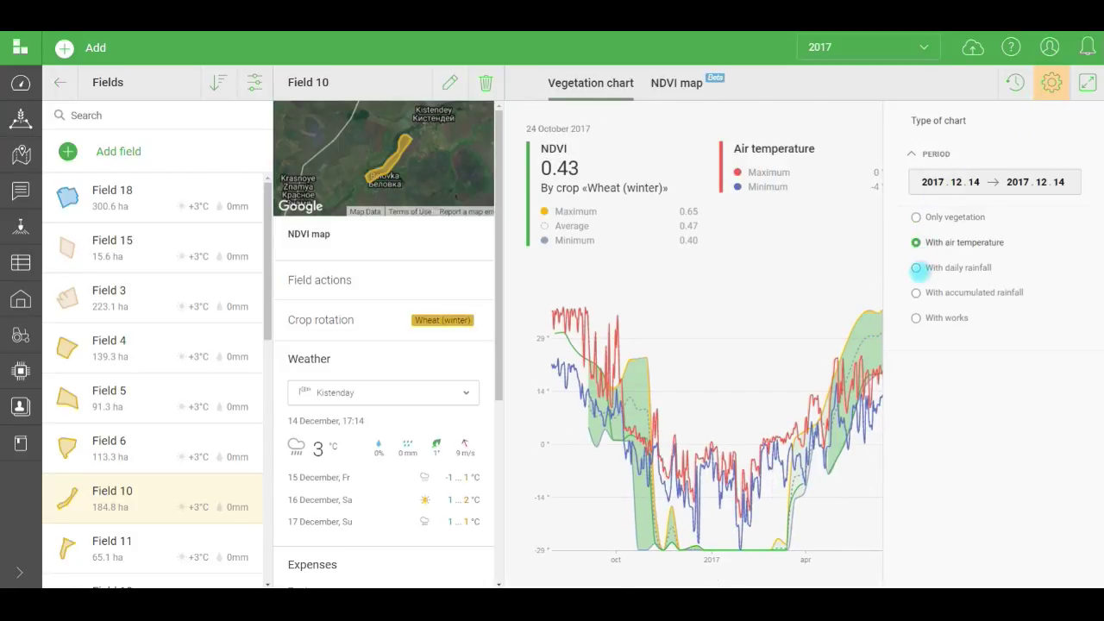
{"action": "left_click", "coordinate": [916, 268]}
{"action": "left_click", "coordinate": [916, 293]}
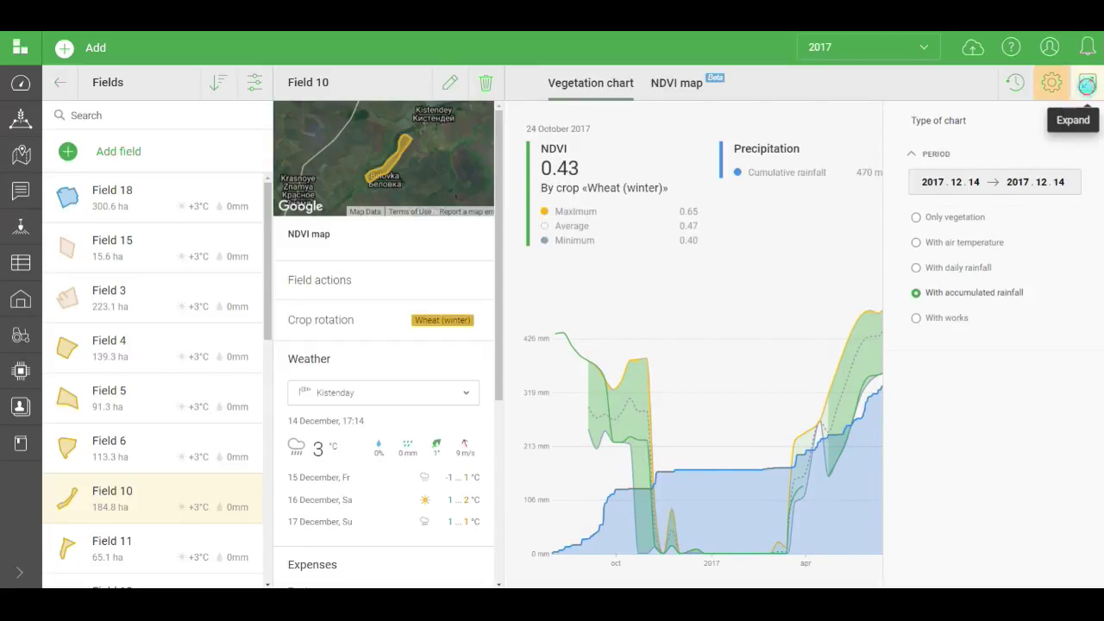
Expand Field 10's vegetation chart, set its type to With works, and examine the works timeline.
{"action": "left_click", "coordinate": [1087, 82]}
{"action": "left_click", "coordinate": [917, 318]}
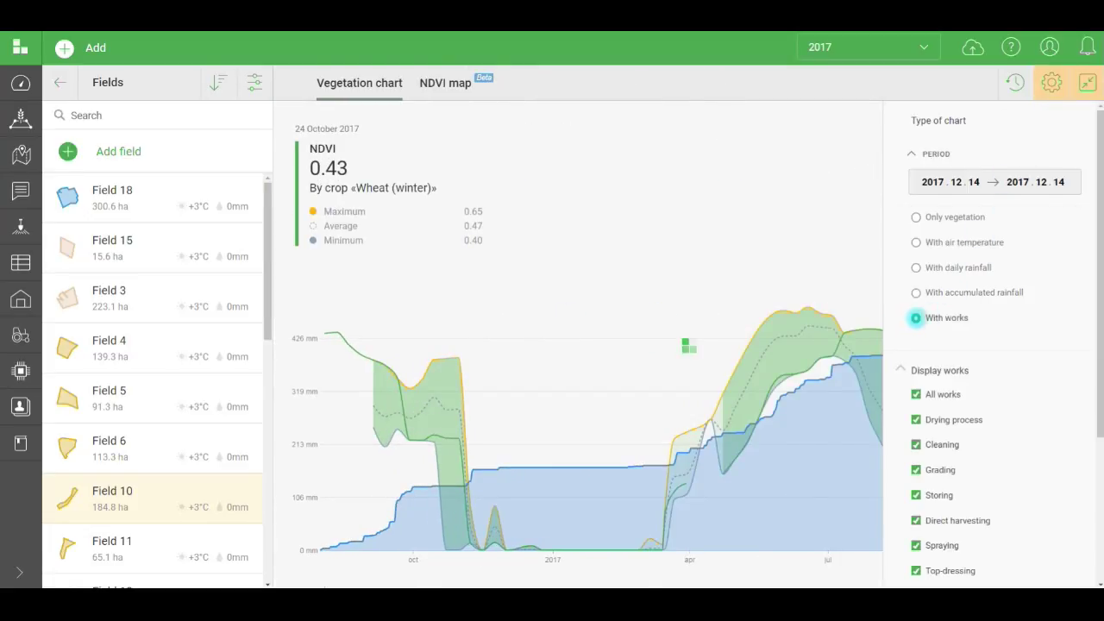
{"action": "left_click", "coordinate": [1052, 83]}
{"action": "scroll", "coordinate": [485, 353], "scroll_direction": "down", "scroll_amount": 5}
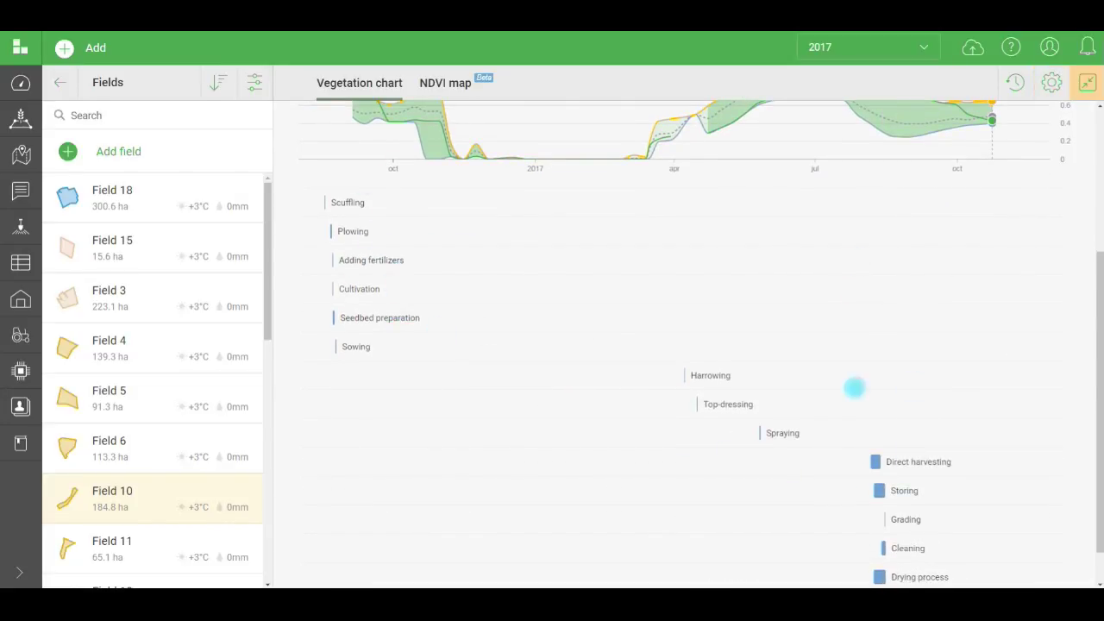
{"action": "scroll", "coordinate": [863, 183], "scroll_direction": "up", "scroll_amount": 1}
{"action": "scroll", "coordinate": [863, 184], "scroll_direction": "up", "scroll_amount": 1}
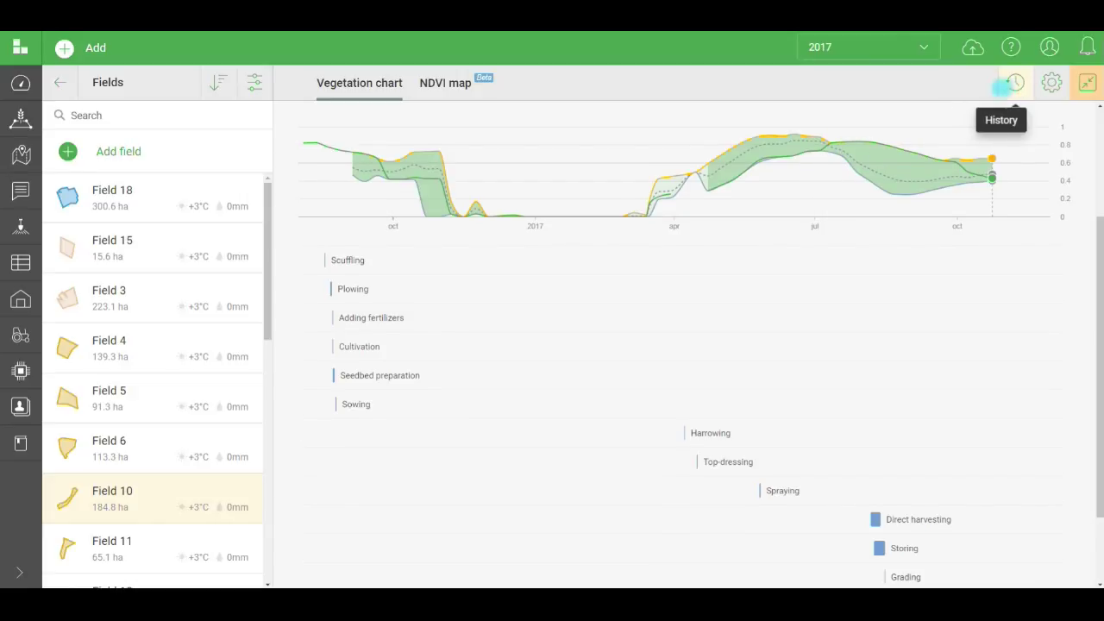
Show Field 10's vegetation history by year, and return to the dashboard.
{"action": "left_click", "coordinate": [1017, 82]}
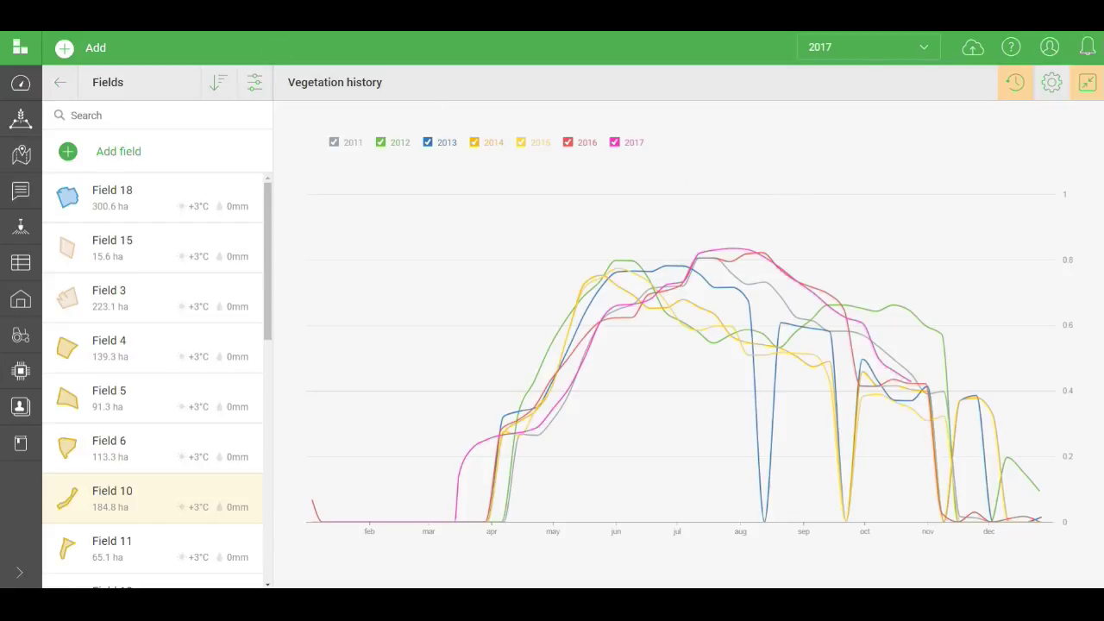
{"action": "key", "text": "Escape"}
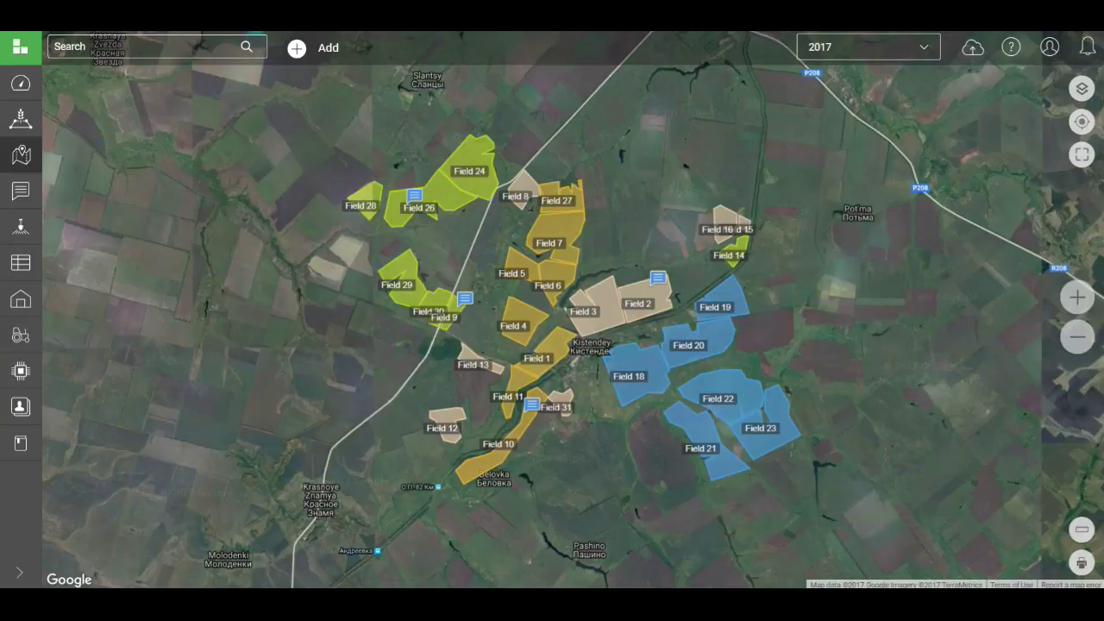
{"action": "left_click", "coordinate": [21, 83]}
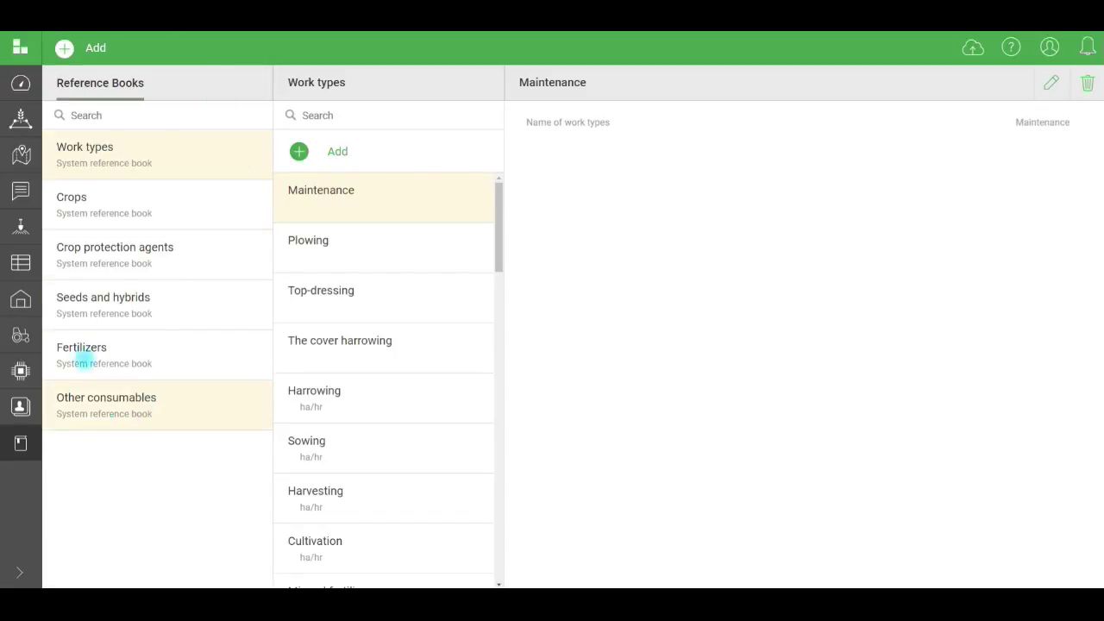
View the Crop protection agents and the Seeds and hybrids reference books.
{"action": "left_click", "coordinate": [88, 264]}
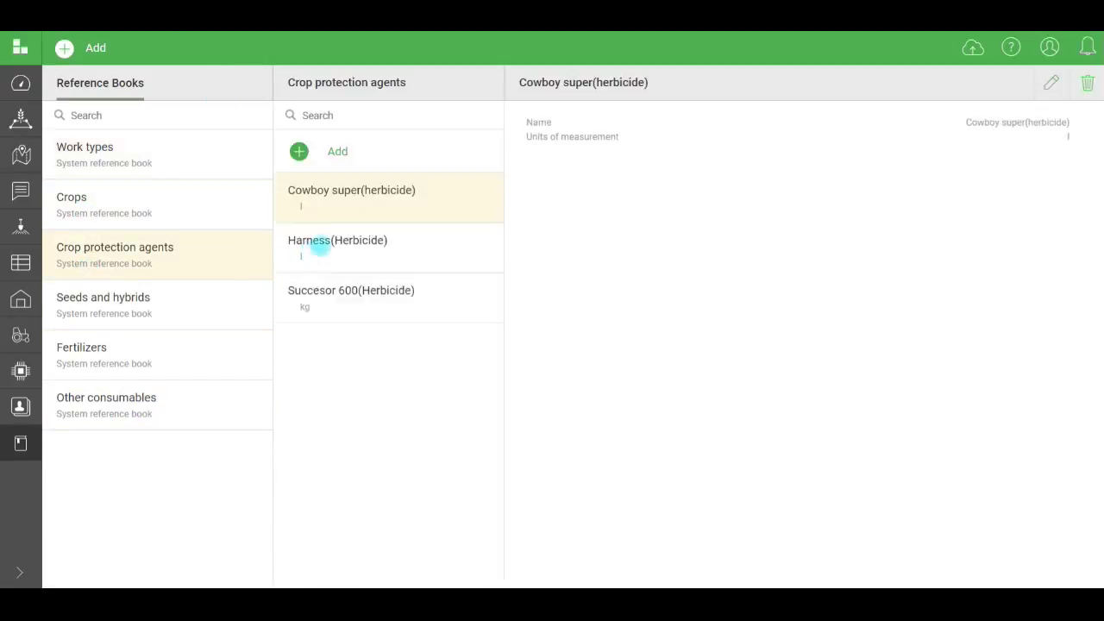
{"action": "left_click", "coordinate": [190, 296]}
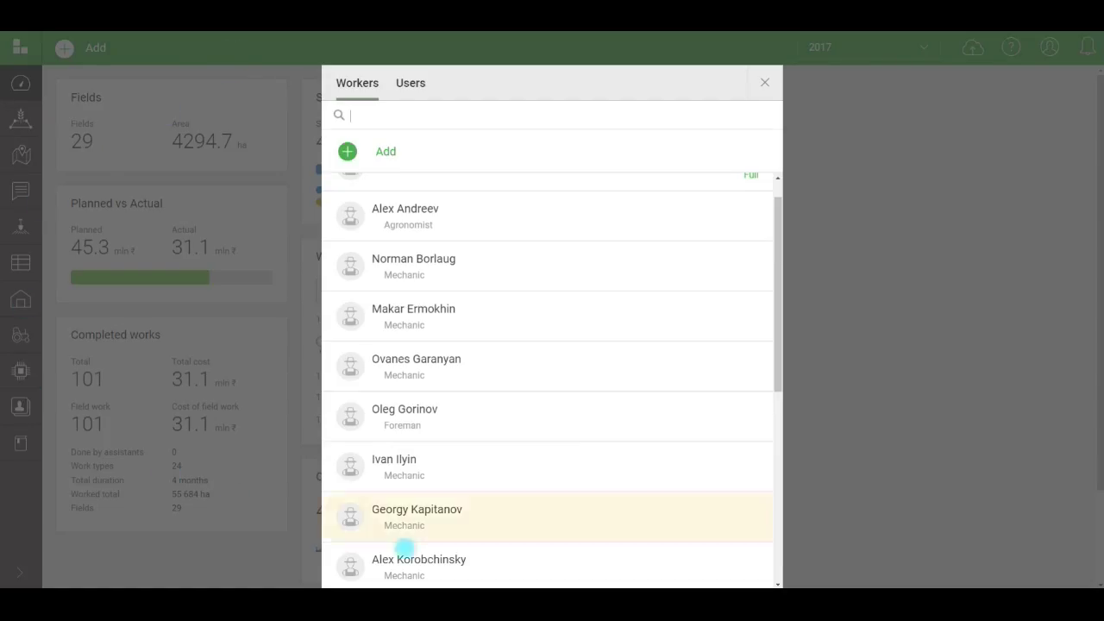
Look through the workers list, and view the import options from the equipment section.
{"action": "scroll", "coordinate": [525, 458], "scroll_direction": "down", "scroll_amount": 5}
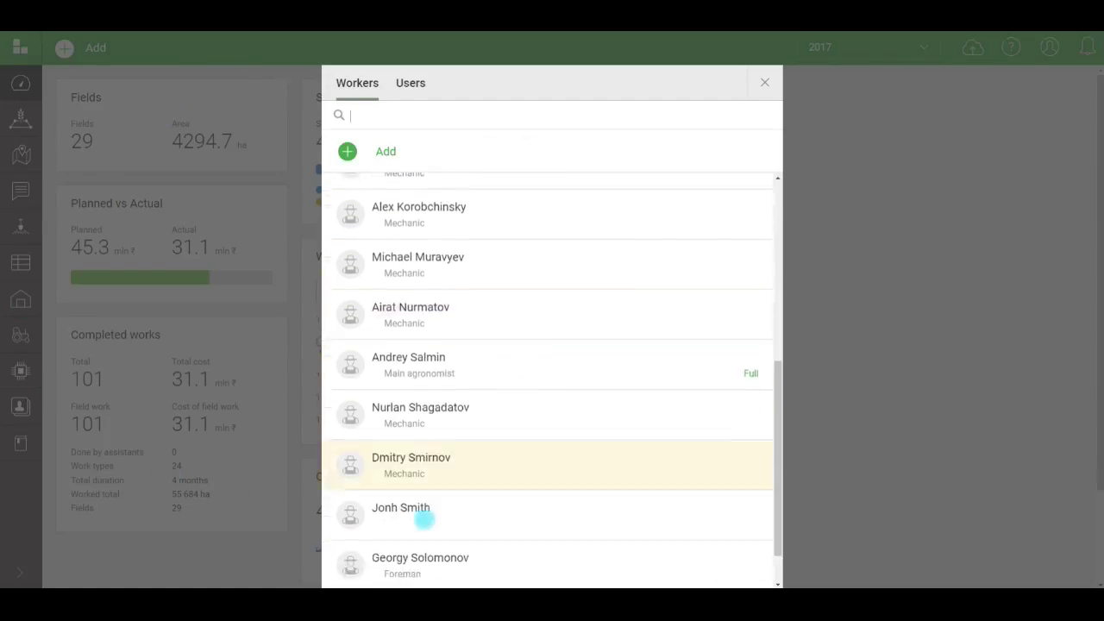
{"action": "scroll", "coordinate": [420, 414], "scroll_direction": "up", "scroll_amount": 6}
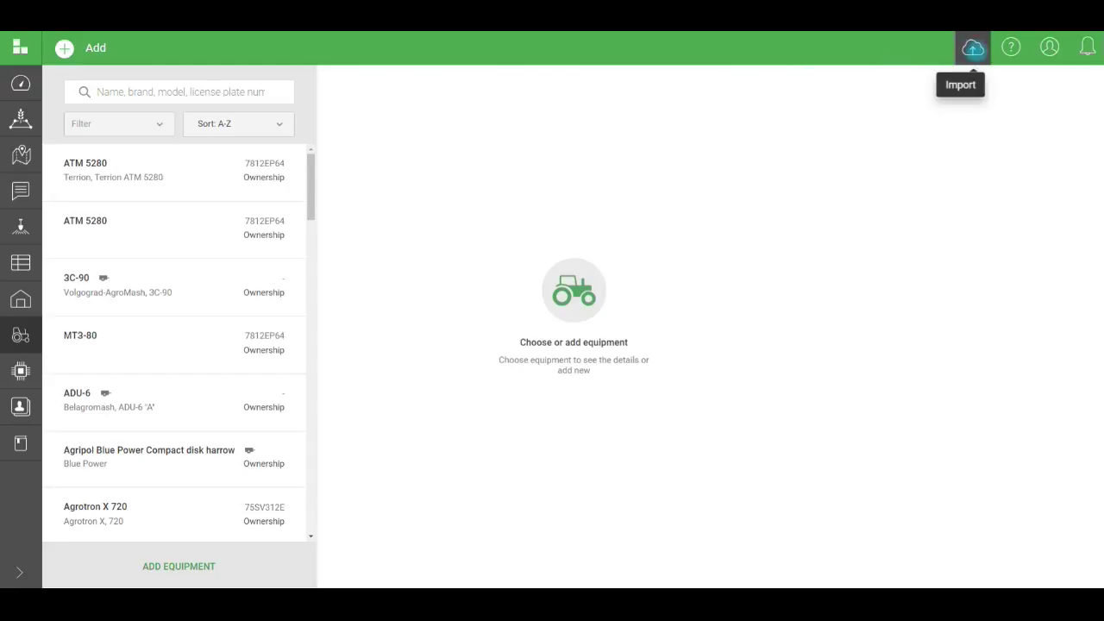
{"action": "left_click", "coordinate": [973, 50]}
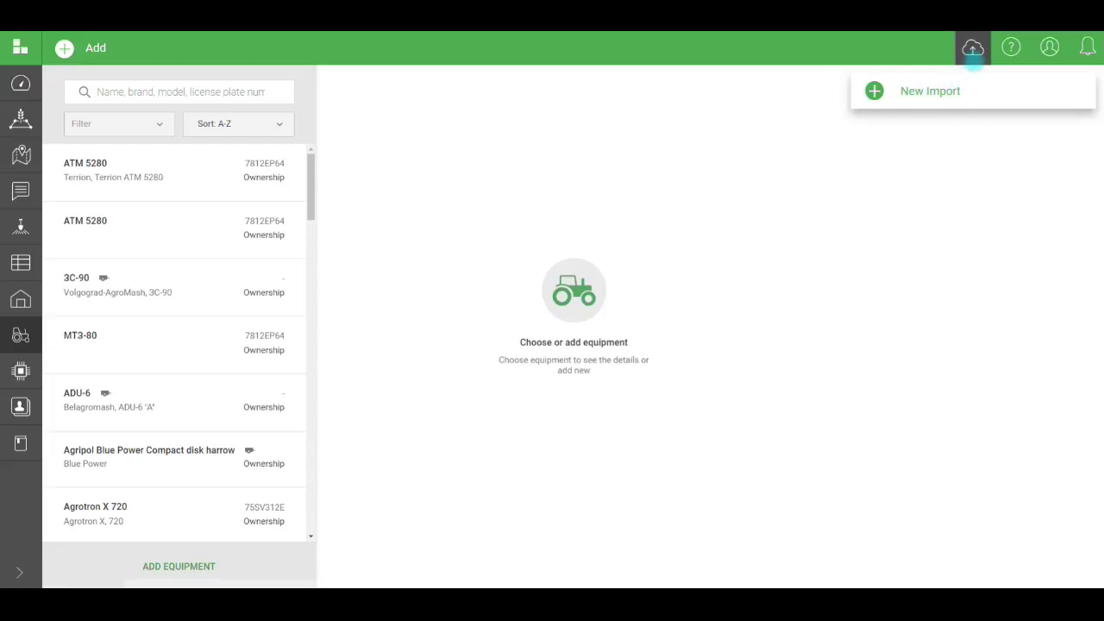
{"action": "left_click", "coordinate": [973, 50]}
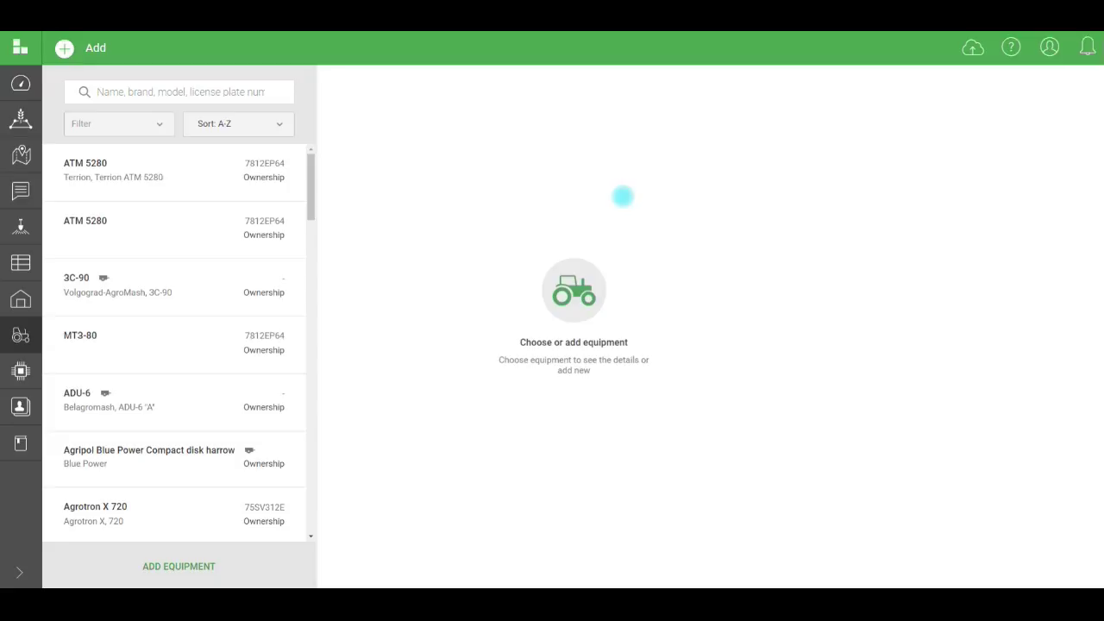
Open the Corn workflow for 2017 and examine its stages and works, from main soil treatment to before sowing.
{"action": "left_click", "coordinate": [138, 273]}
{"action": "left_click", "coordinate": [21, 262]}
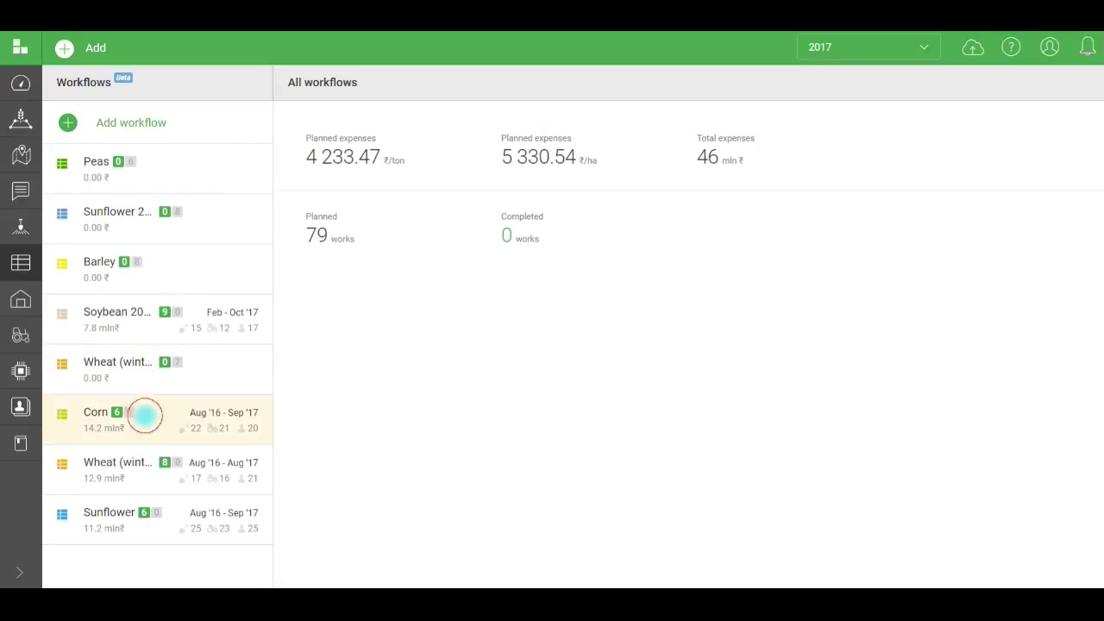
{"action": "left_click", "coordinate": [144, 415]}
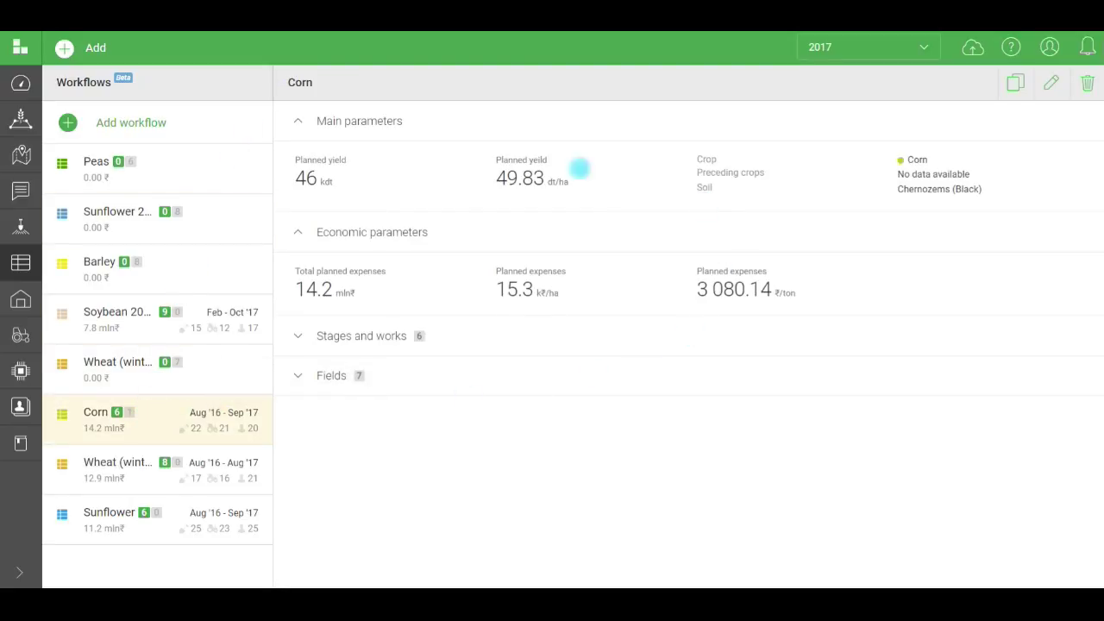
{"action": "left_click", "coordinate": [298, 336]}
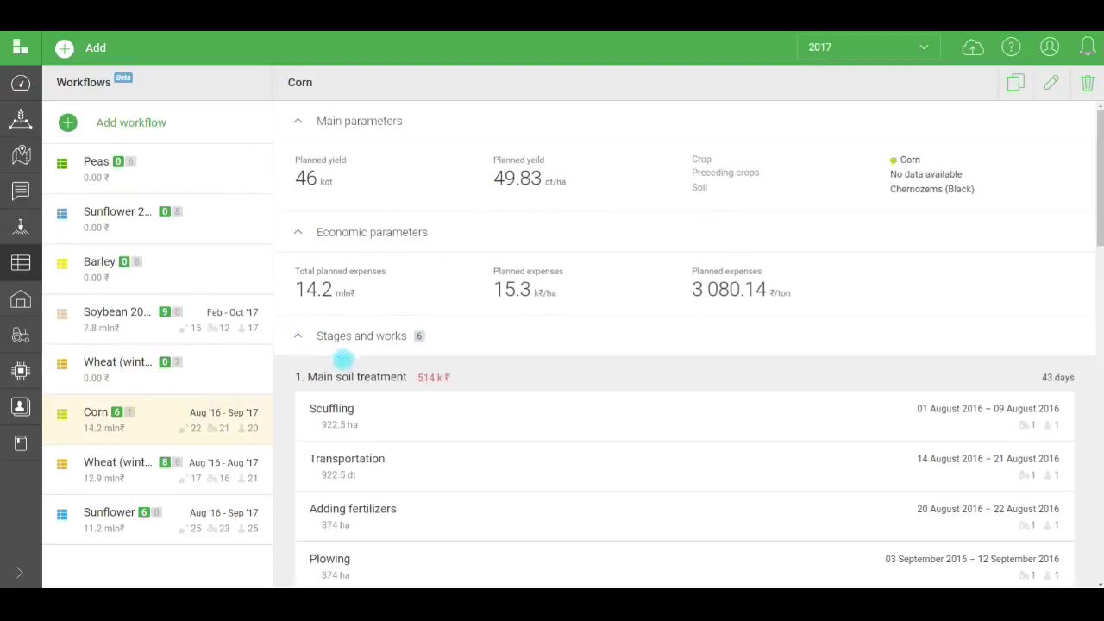
{"action": "scroll", "coordinate": [388, 443], "scroll_direction": "down", "scroll_amount": 1}
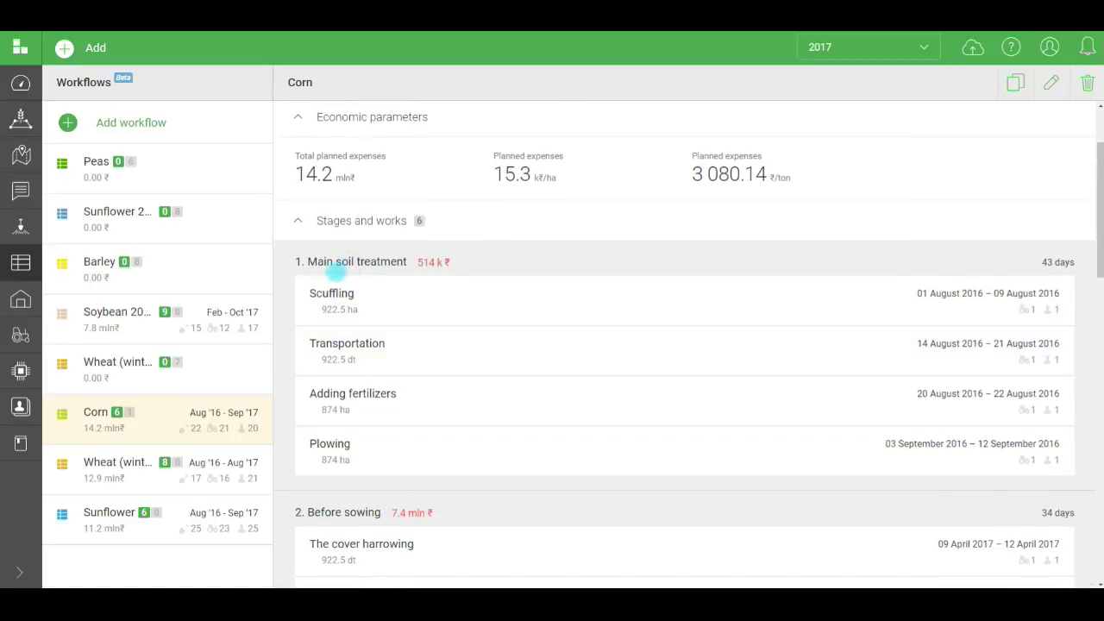
{"action": "scroll", "coordinate": [422, 427], "scroll_direction": "down", "scroll_amount": 1}
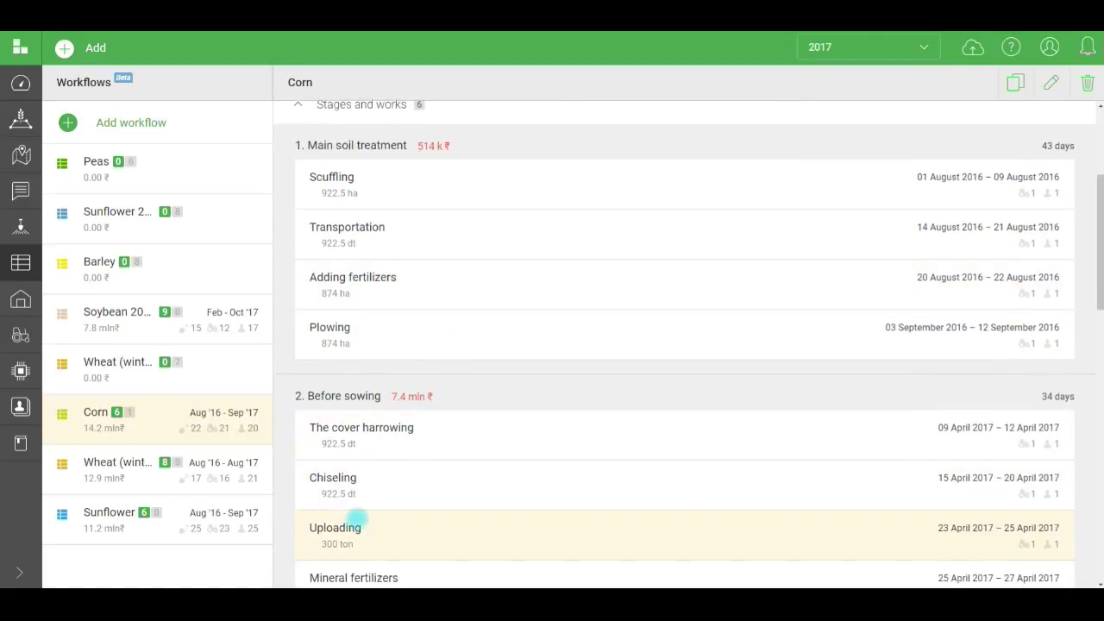
{"action": "scroll", "coordinate": [379, 518], "scroll_direction": "down", "scroll_amount": 1}
{"action": "scroll", "coordinate": [424, 404], "scroll_direction": "up", "scroll_amount": 1}
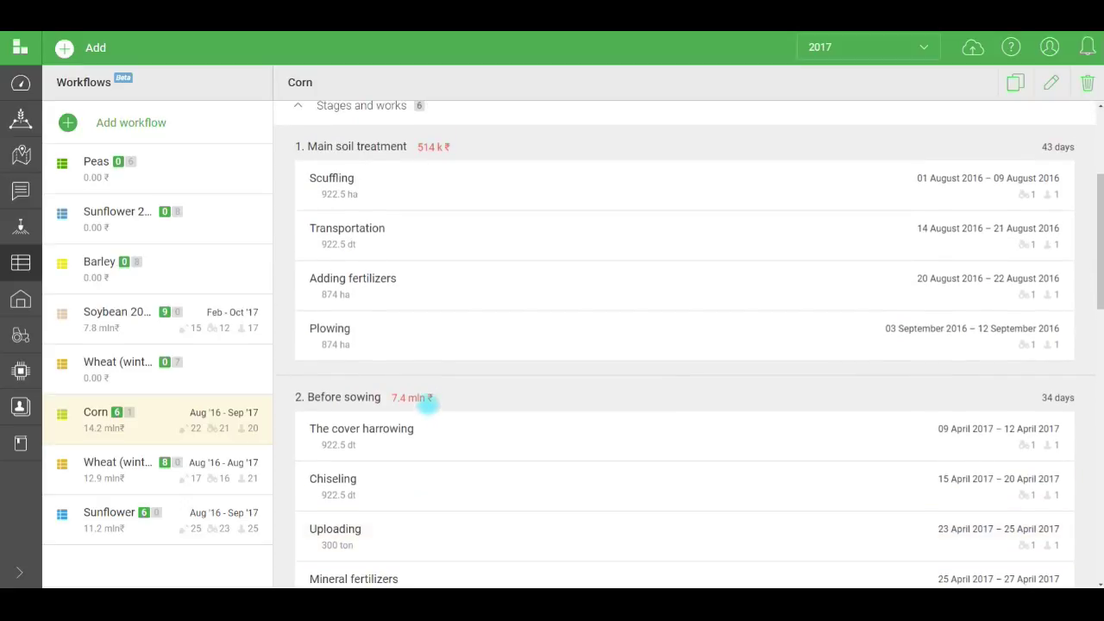
{"action": "scroll", "coordinate": [751, 293], "scroll_direction": "up", "scroll_amount": 2}
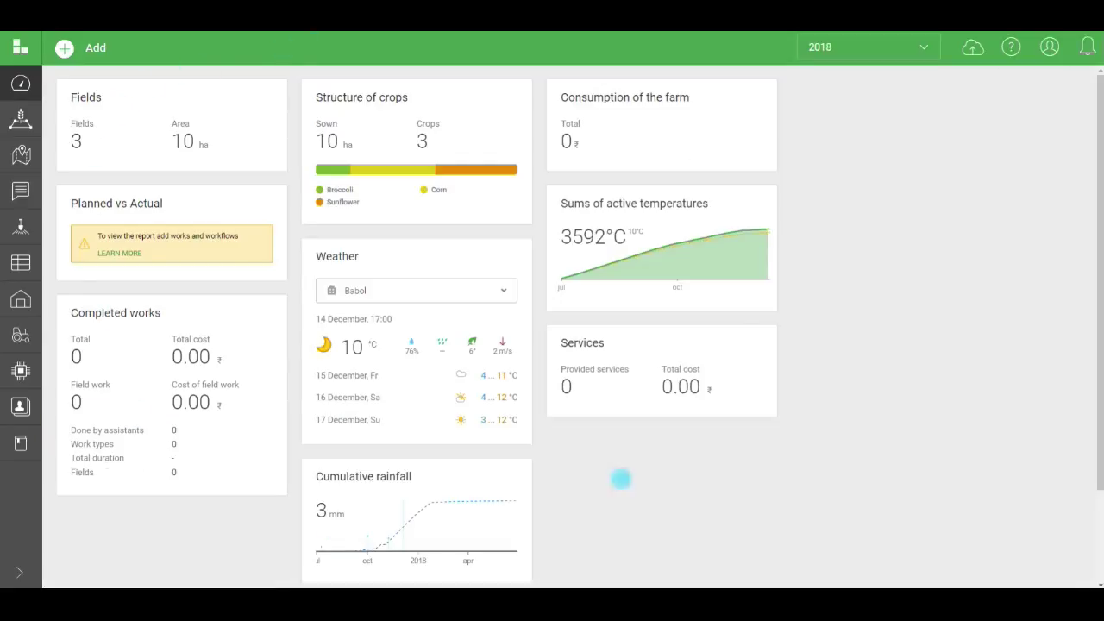
Start a new 2018 workflow named 1 with Broccoli as the crop and Field 1 as its field.
{"action": "left_click", "coordinate": [20, 262]}
{"action": "left_click", "coordinate": [571, 425]}
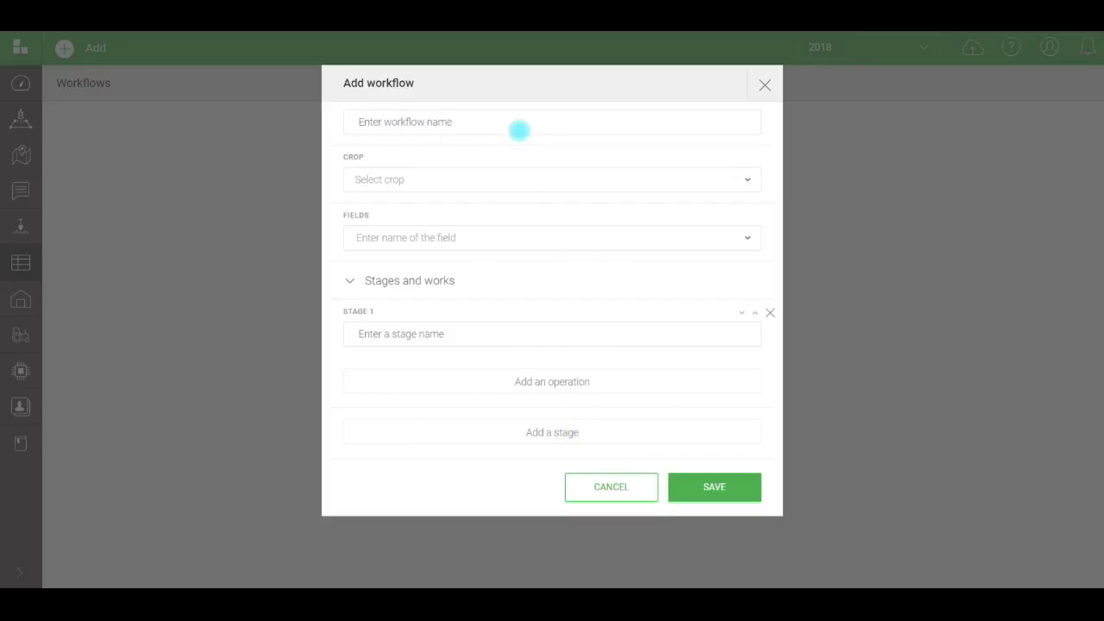
{"action": "left_click", "coordinate": [530, 128]}
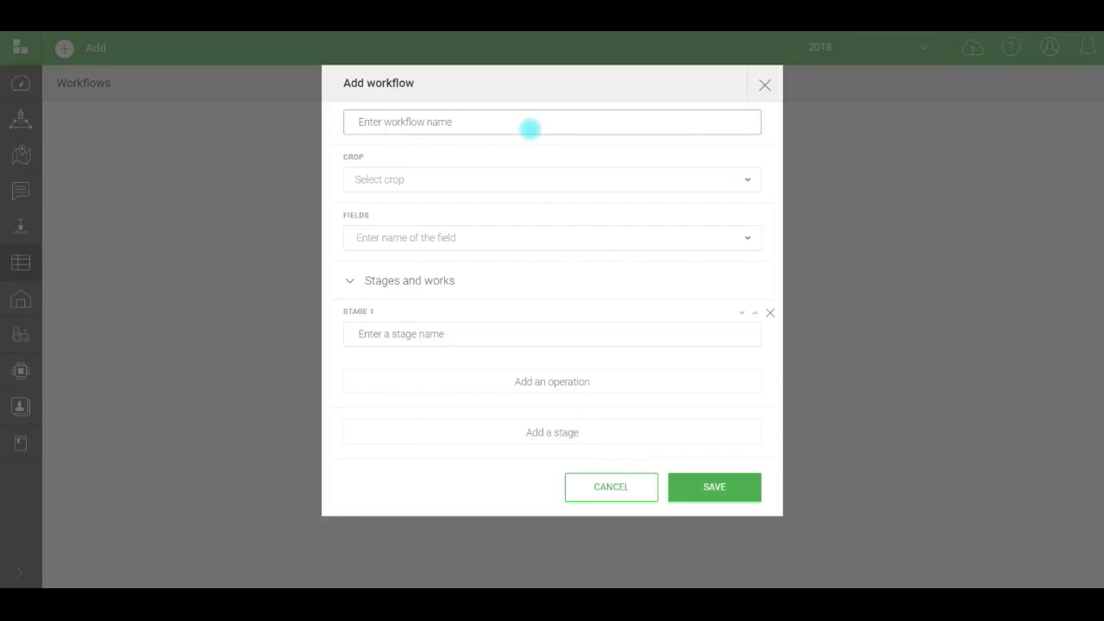
{"action": "type", "text": "1"}
{"action": "left_click", "coordinate": [530, 179]}
{"action": "scroll", "coordinate": [483, 239], "scroll_direction": "down", "scroll_amount": 4}
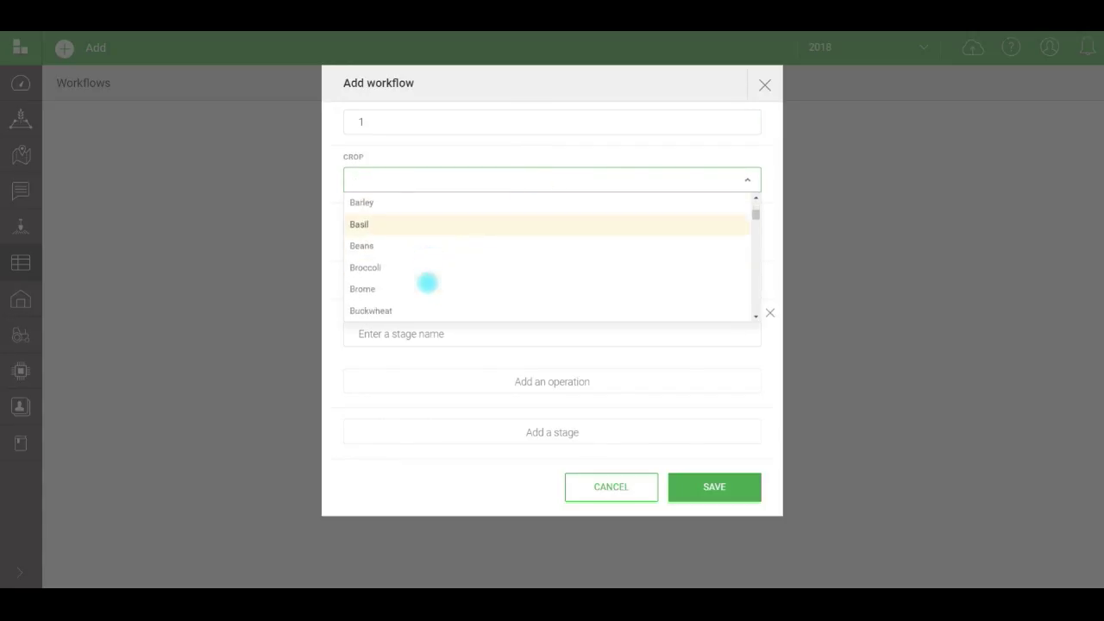
{"action": "left_click", "coordinate": [382, 270]}
{"action": "left_click", "coordinate": [432, 239]}
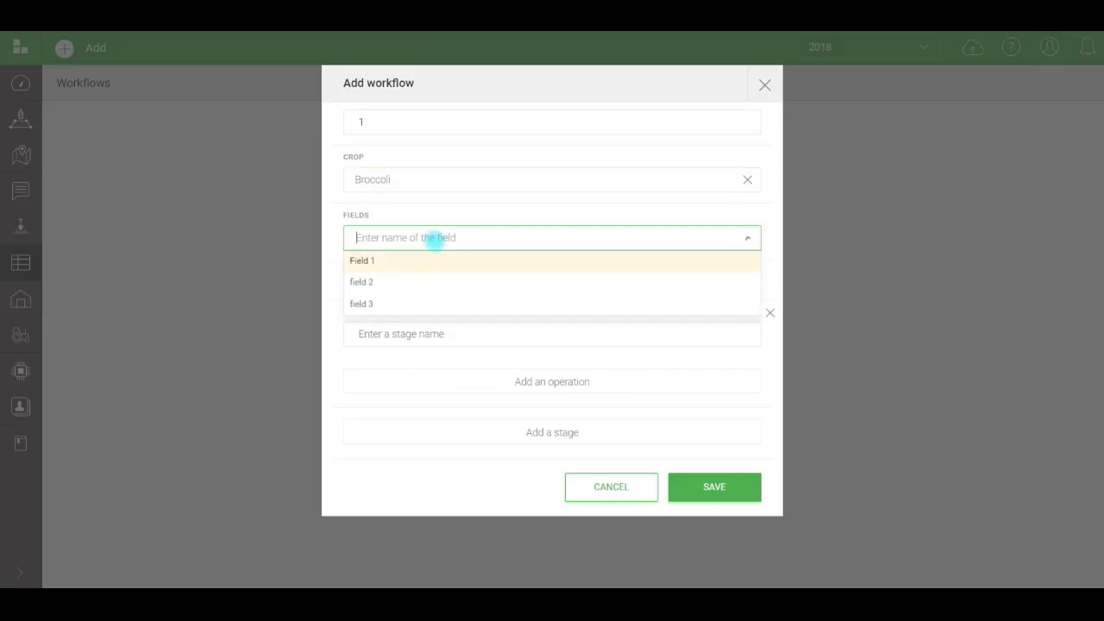
{"action": "left_click", "coordinate": [366, 262]}
{"action": "left_click", "coordinate": [524, 207]}
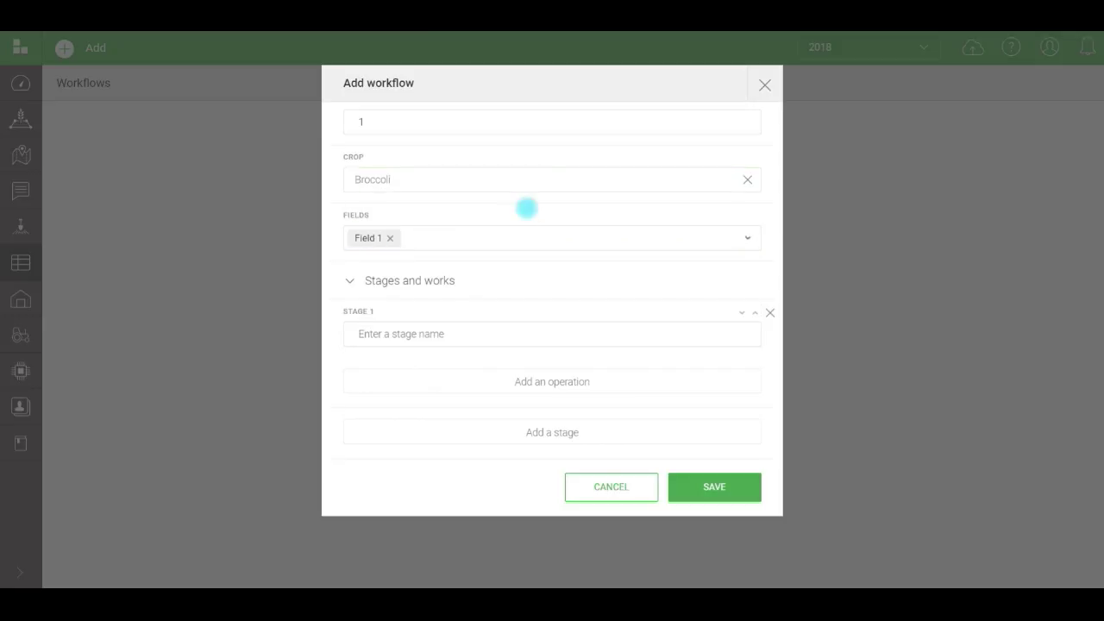
Name the workflow's first stage 1 and start a Plowing operation in it with a salary of 300 ₹.
{"action": "left_click", "coordinate": [432, 333]}
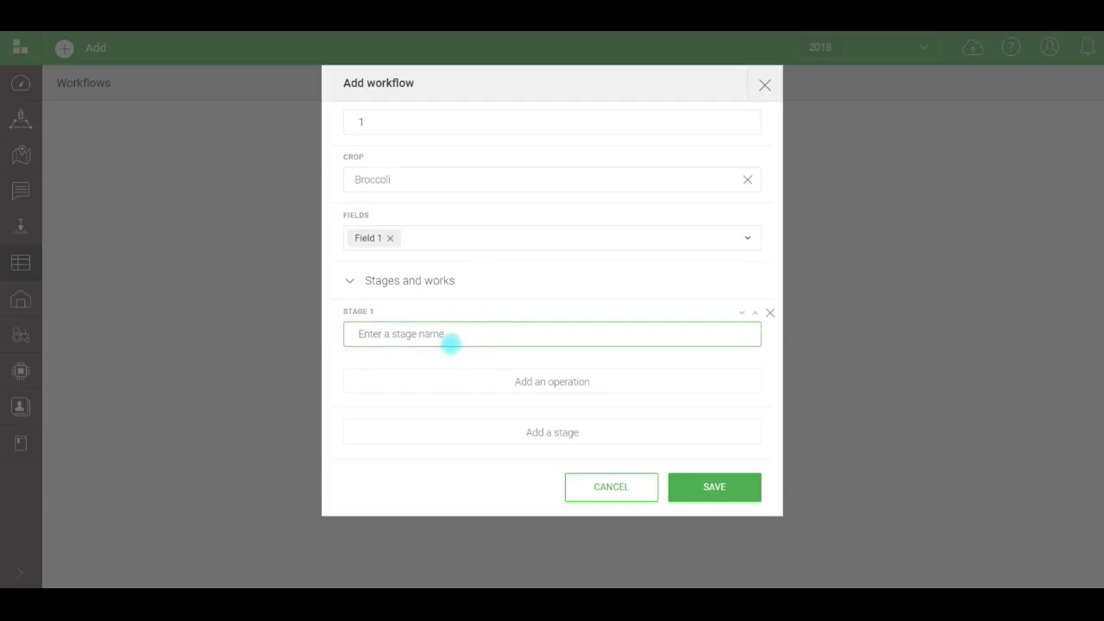
{"action": "type", "text": "1"}
{"action": "left_click", "coordinate": [558, 381]}
{"action": "left_click", "coordinate": [543, 135]}
{"action": "scroll", "coordinate": [488, 202], "scroll_direction": "down", "scroll_amount": 3}
{"action": "left_click", "coordinate": [385, 202]}
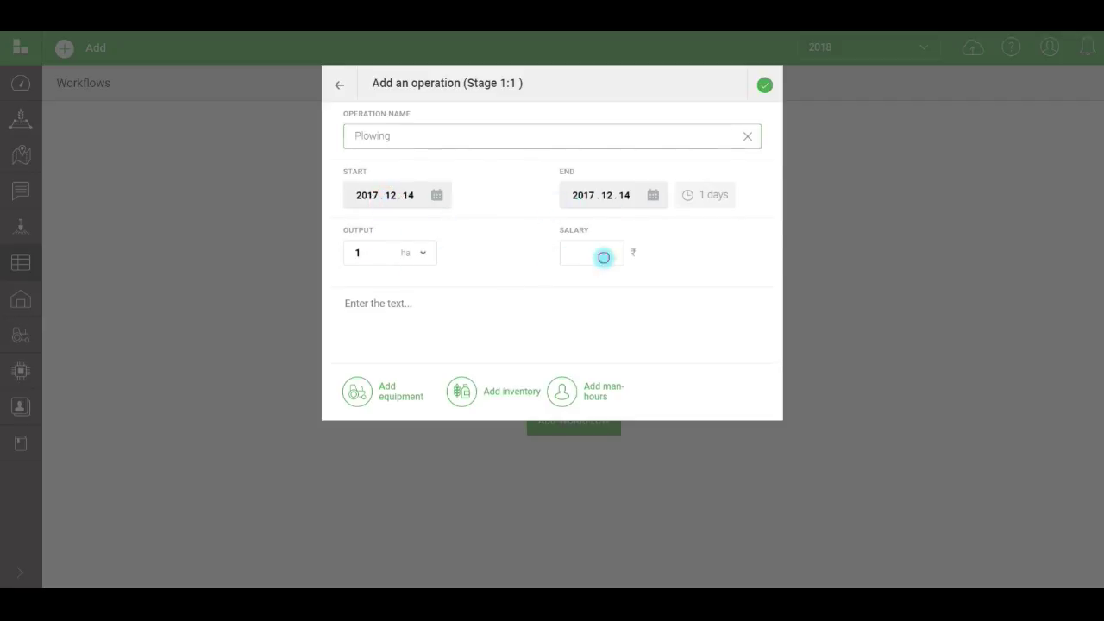
{"action": "left_click", "coordinate": [603, 254]}
{"action": "type", "text": "300"}
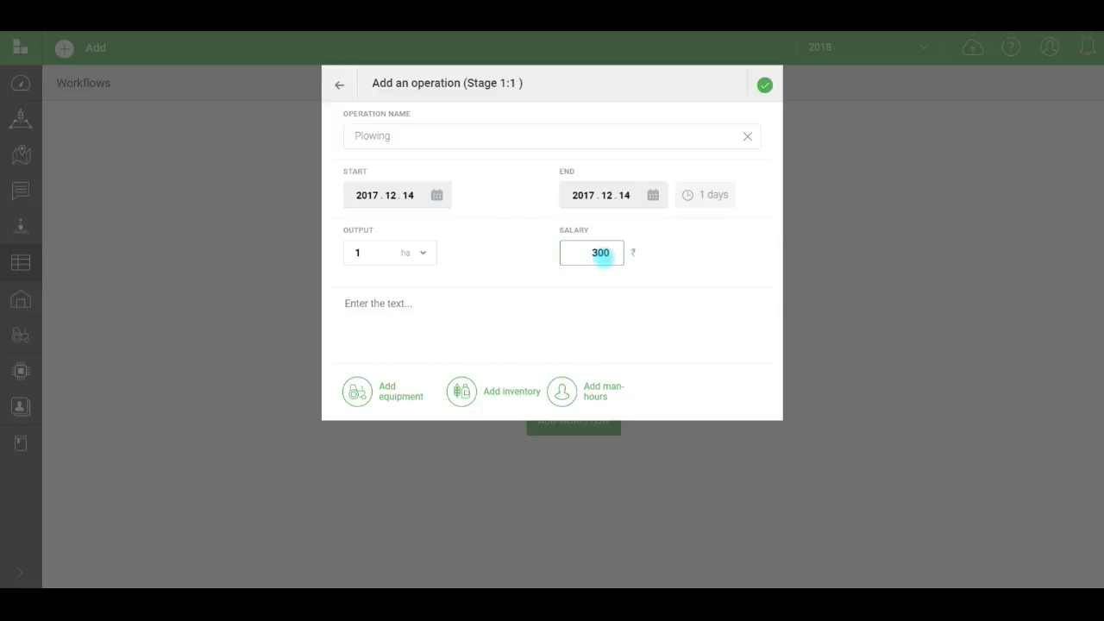
Assign Tractor 1 and the available worker to the Plowing operation, and save the workflow.
{"action": "left_click", "coordinate": [382, 389]}
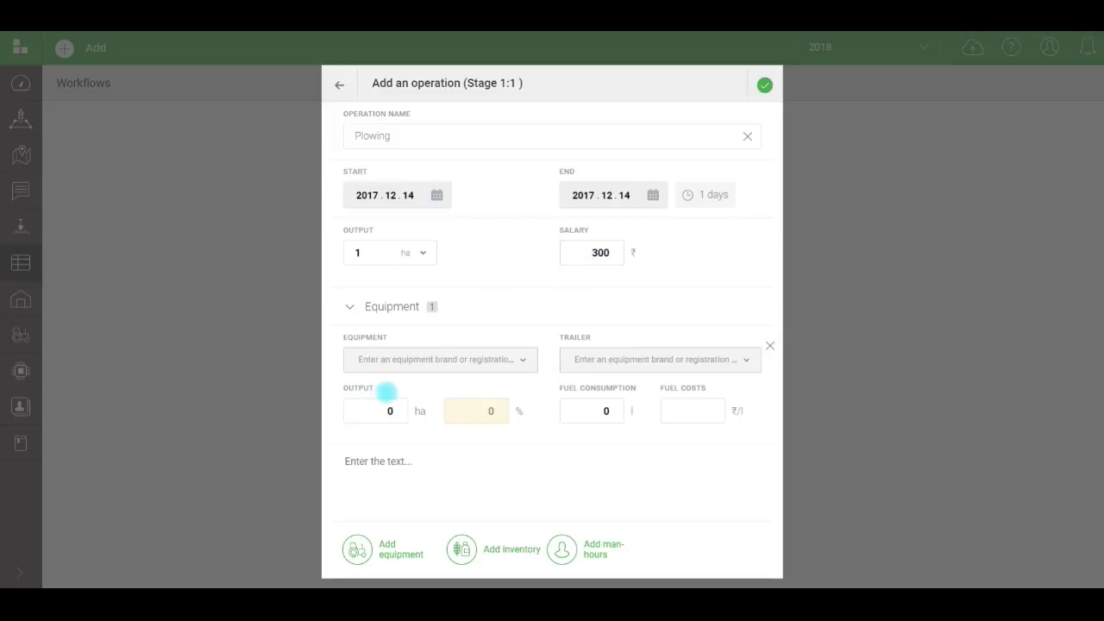
{"action": "left_click", "coordinate": [439, 358]}
{"action": "left_click", "coordinate": [405, 384]}
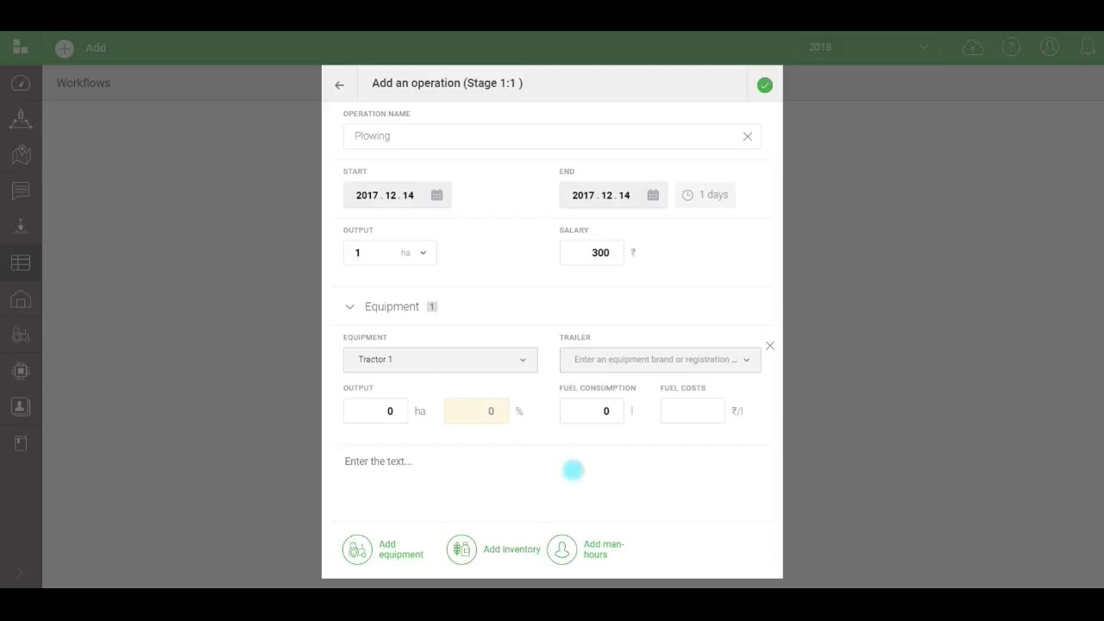
{"action": "left_click", "coordinate": [610, 547]}
{"action": "left_click", "coordinate": [622, 479]}
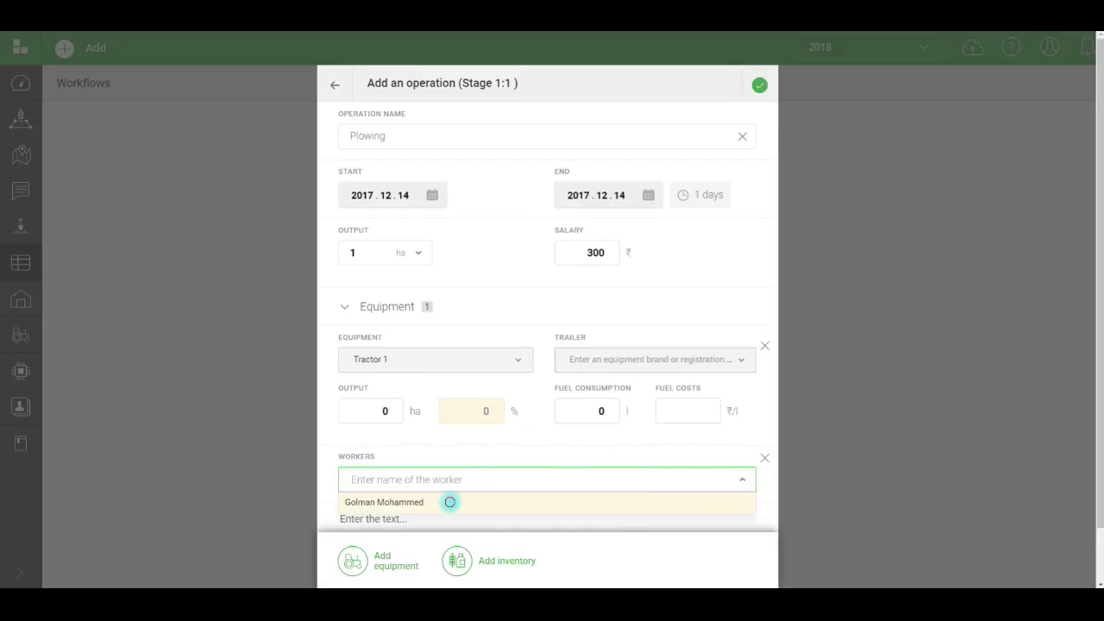
{"action": "left_click", "coordinate": [449, 502]}
{"action": "left_click", "coordinate": [759, 84]}
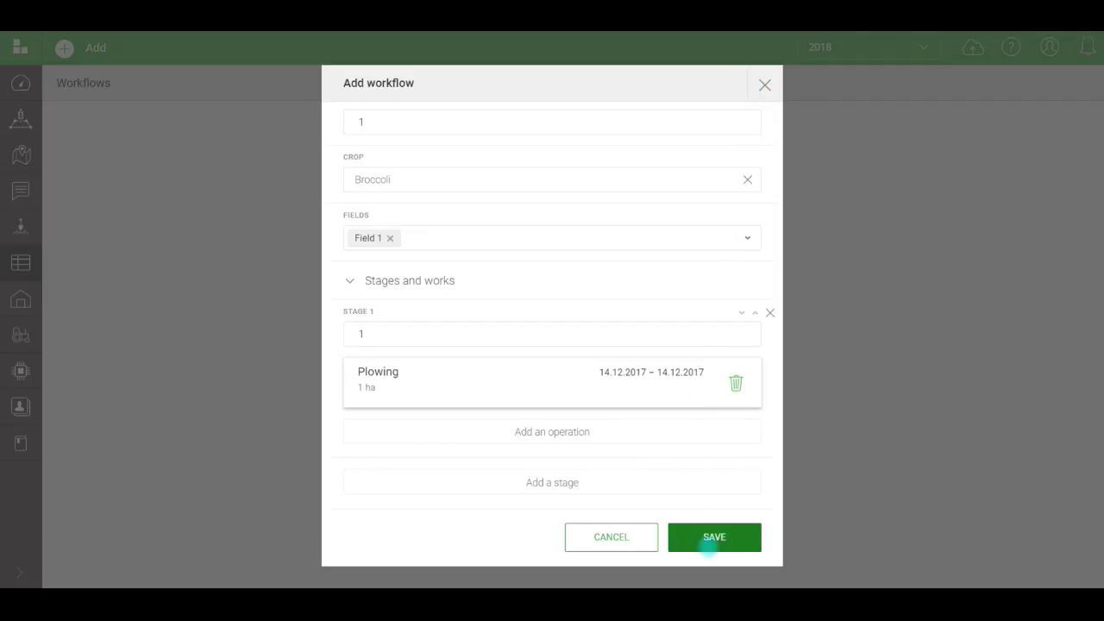
{"action": "left_click", "coordinate": [711, 538]}
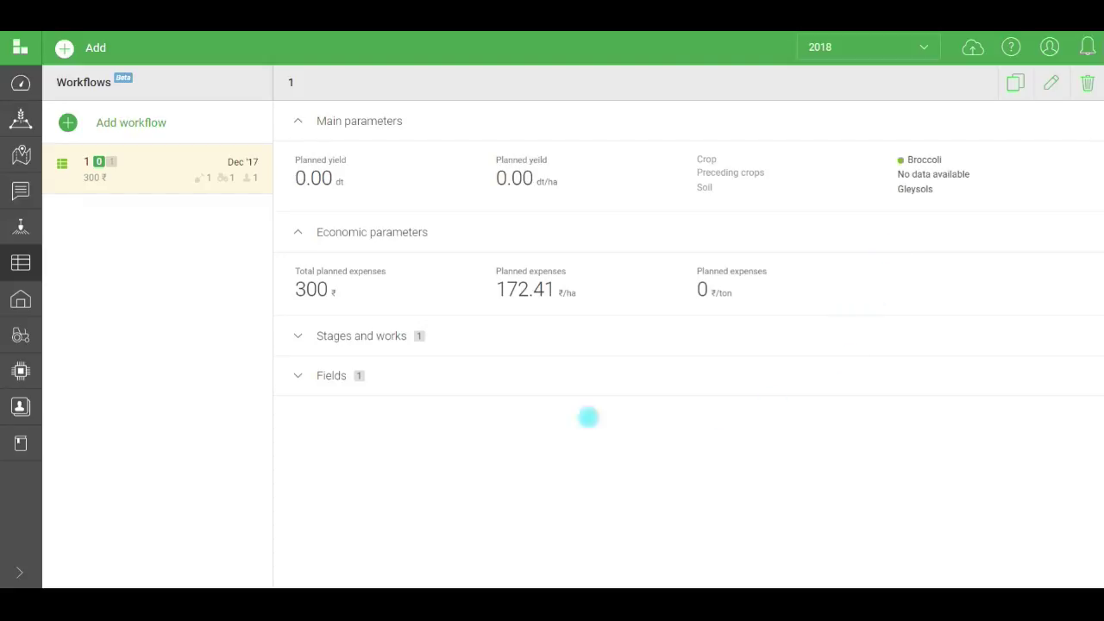
Use workflow 1 on Field 1, and return to the dashboard.
{"action": "left_click", "coordinate": [299, 379]}
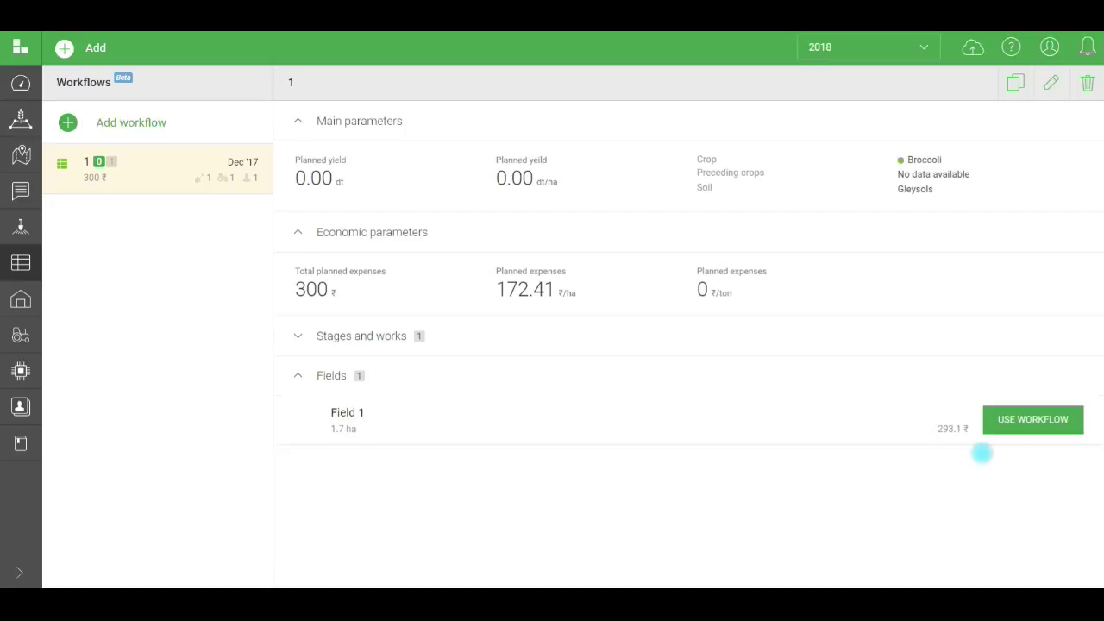
{"action": "left_click", "coordinate": [1025, 420]}
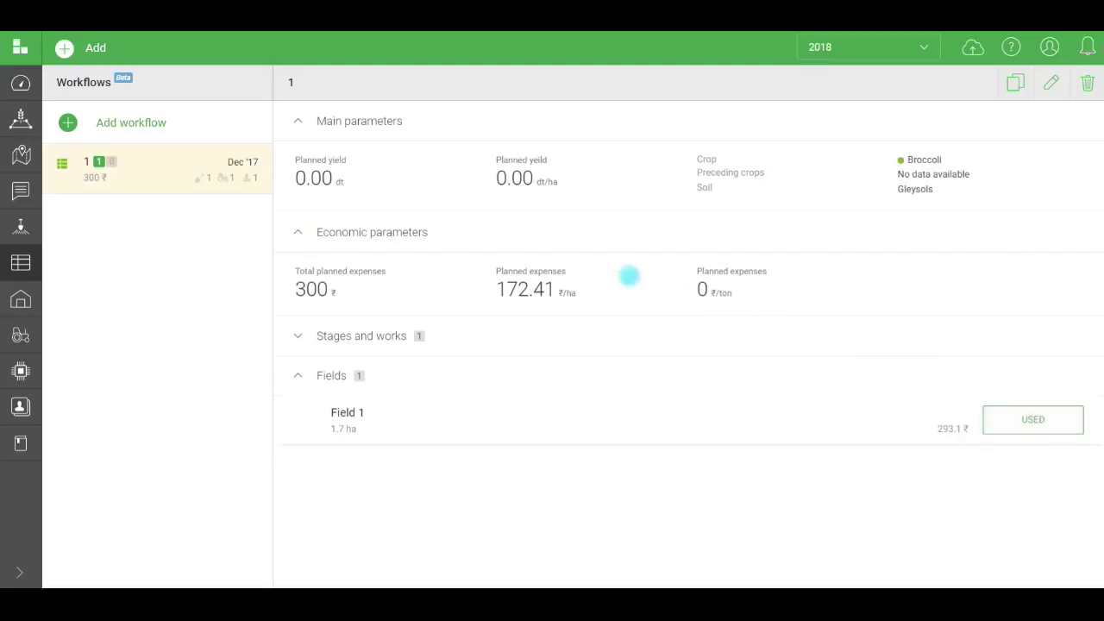
{"action": "left_click", "coordinate": [21, 82]}
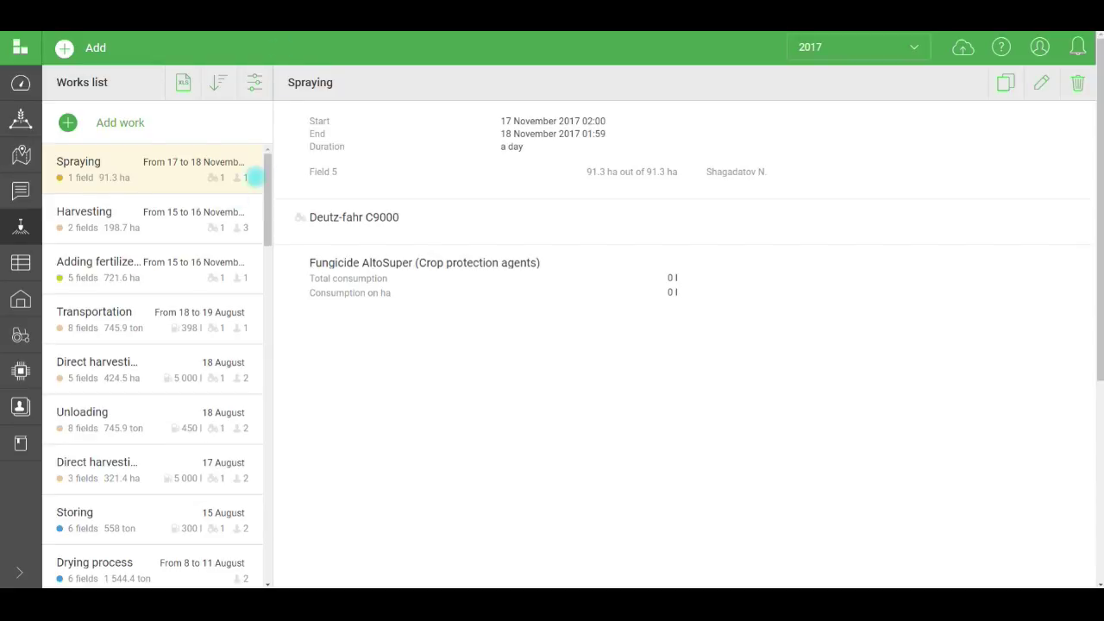
Open the works section and look through the 2017 works list.
{"action": "left_click", "coordinate": [21, 226]}
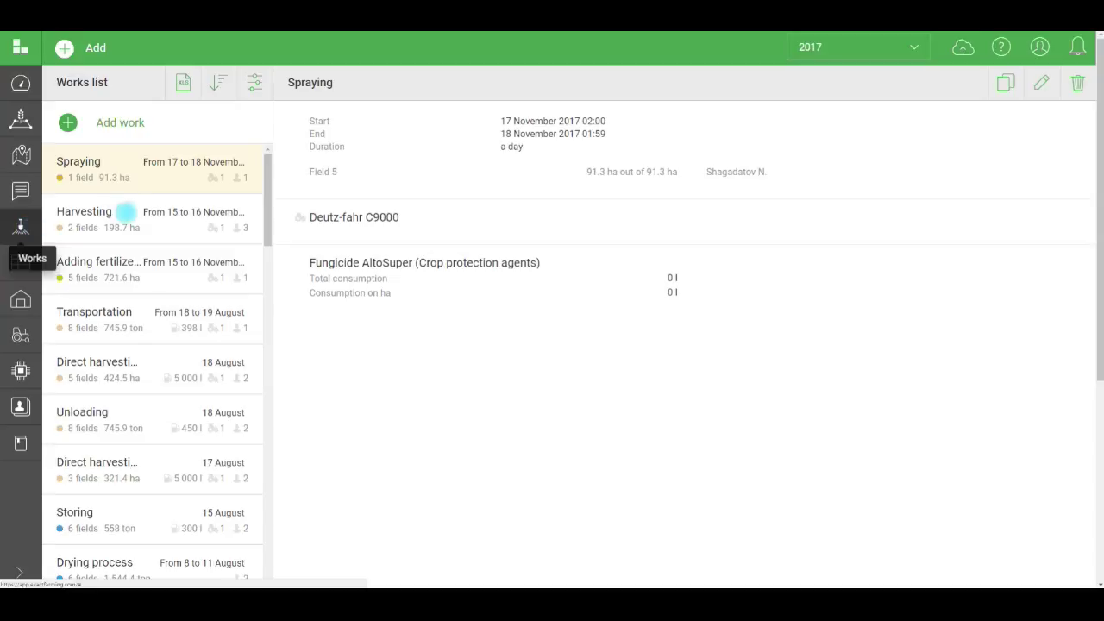
{"action": "scroll", "coordinate": [259, 312], "scroll_direction": "down", "scroll_amount": 3}
{"action": "scroll", "coordinate": [261, 328], "scroll_direction": "down", "scroll_amount": 5}
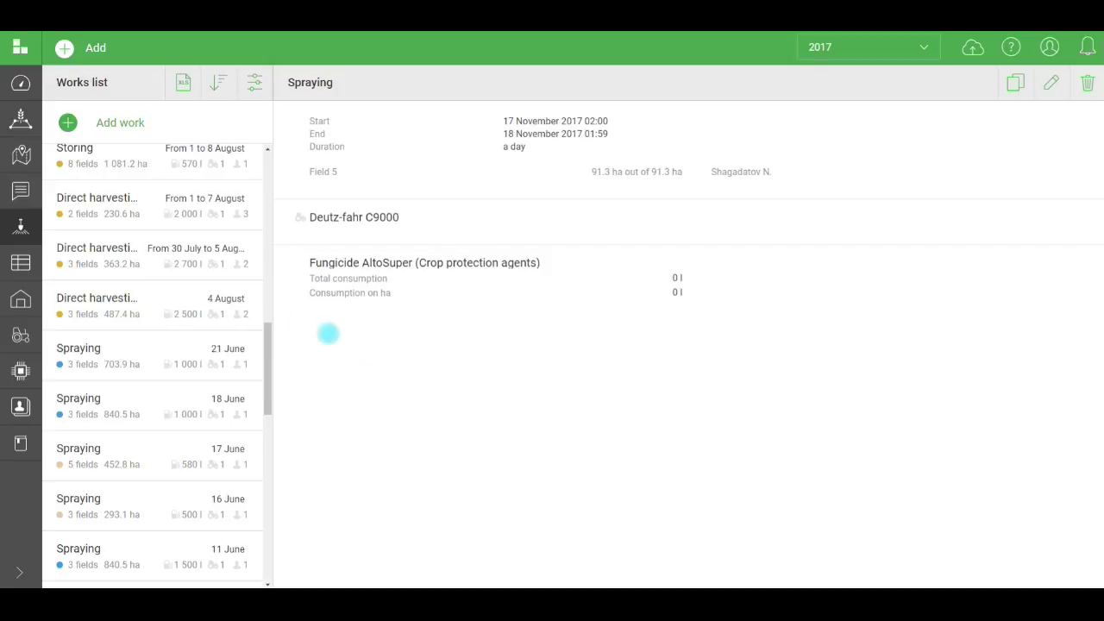
Open the warehouse and view the Fertilizers inventory.
{"action": "left_click", "coordinate": [45, 294]}
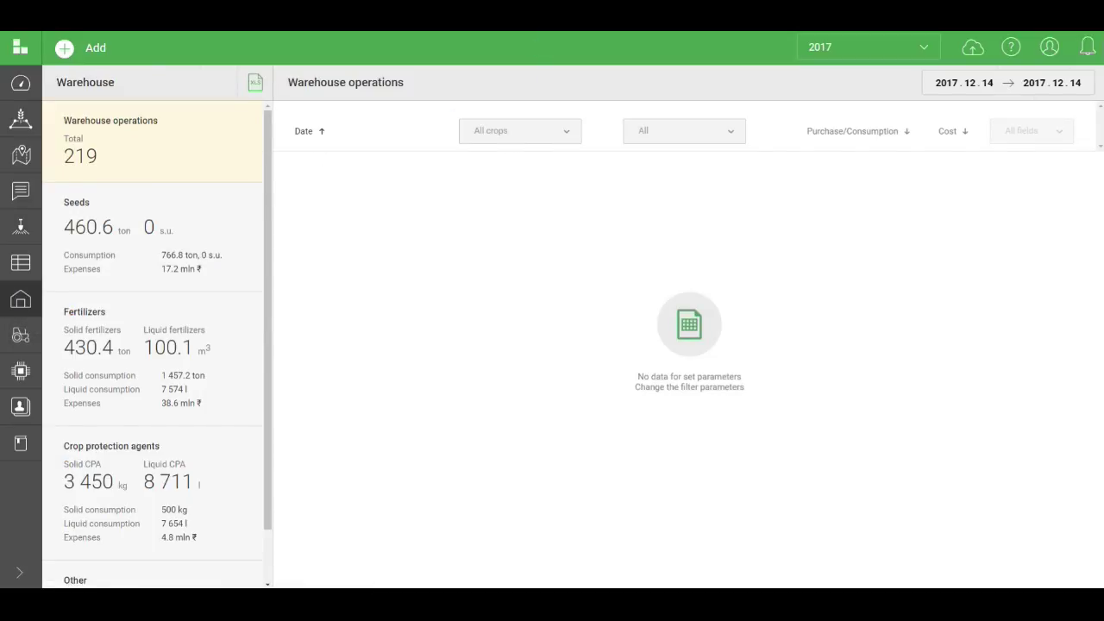
{"action": "left_click_drag", "start_coordinate": [267, 394], "coordinate": [268, 442]}
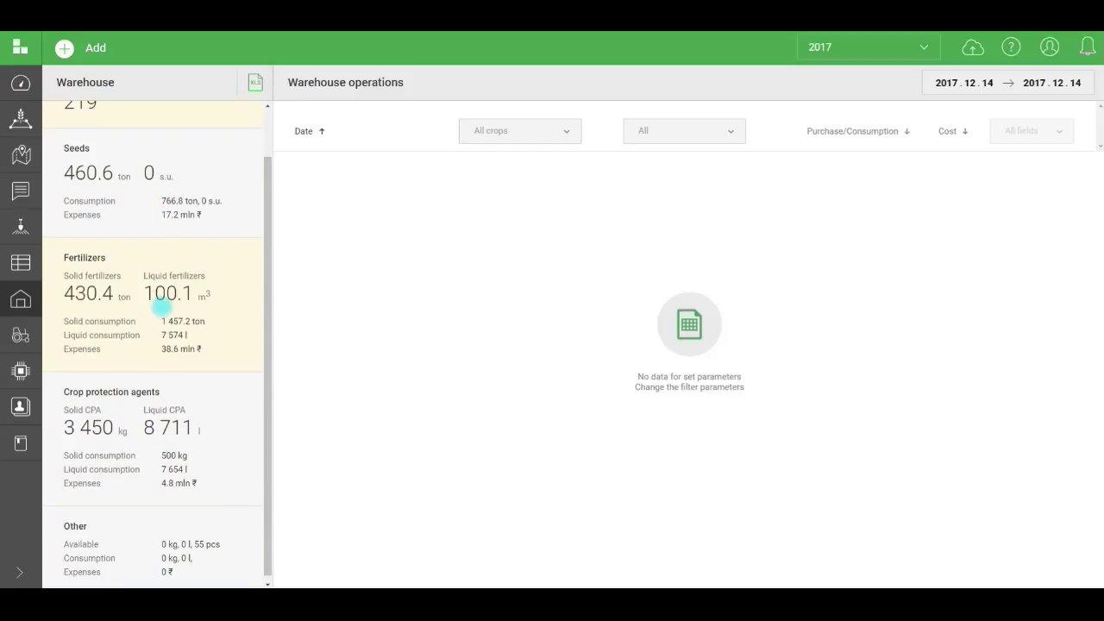
{"action": "left_click", "coordinate": [161, 307]}
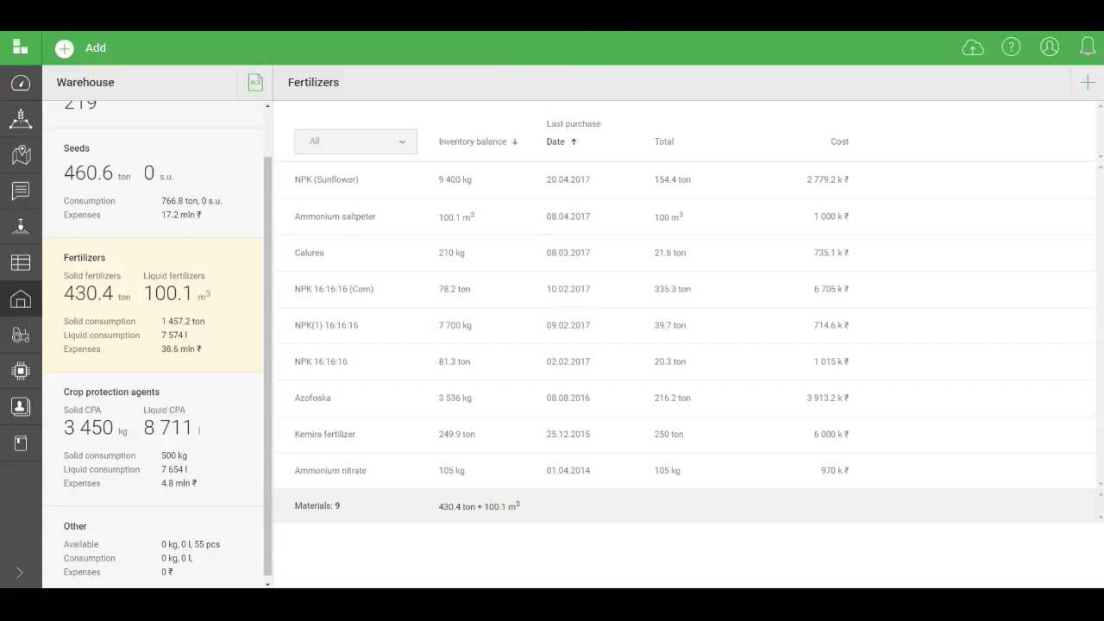
Open the Planned vs Actual report and examine the operations of Field 10 under winter wheat.
{"action": "left_click", "coordinate": [20, 83]}
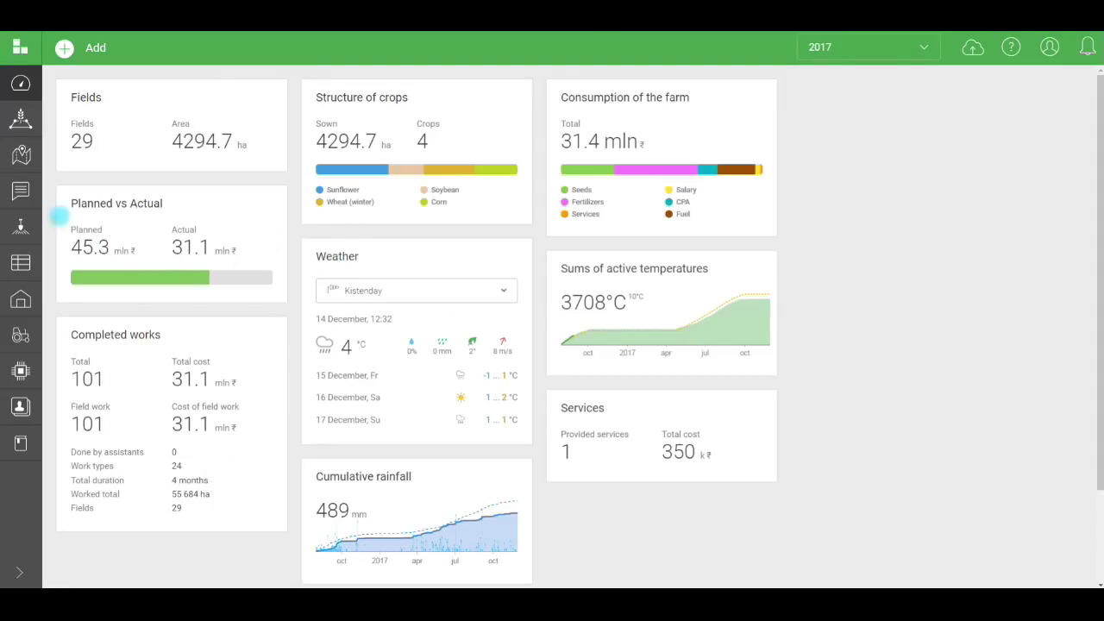
{"action": "left_click", "coordinate": [31, 111]}
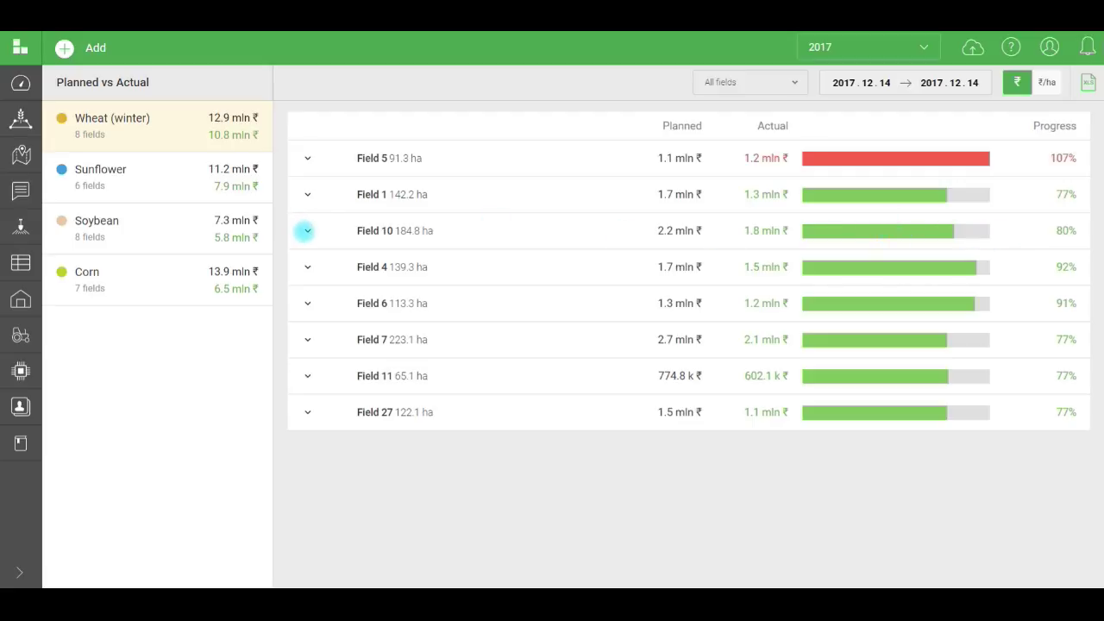
{"action": "left_click", "coordinate": [305, 230]}
{"action": "scroll", "coordinate": [325, 311], "scroll_direction": "down", "scroll_amount": 2}
{"action": "scroll", "coordinate": [326, 313], "scroll_direction": "down", "scroll_amount": 1}
{"action": "scroll", "coordinate": [348, 358], "scroll_direction": "down", "scroll_amount": 5}
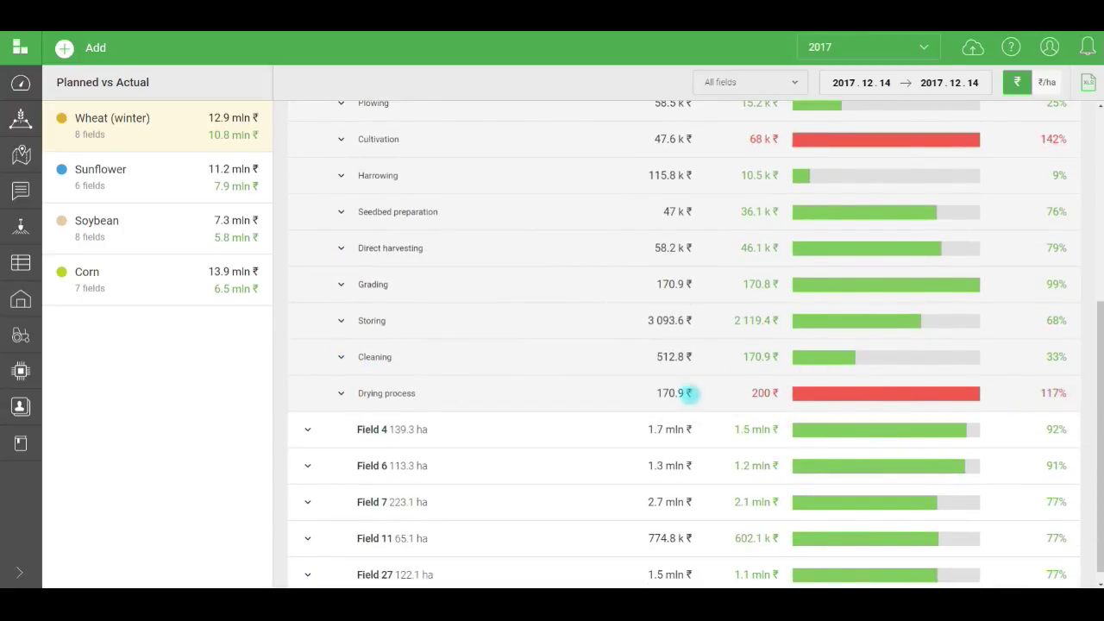
Inspect the planned and actual cost breakdown of Field 10's Drying process and Cultivation operations.
{"action": "left_click", "coordinate": [338, 394]}
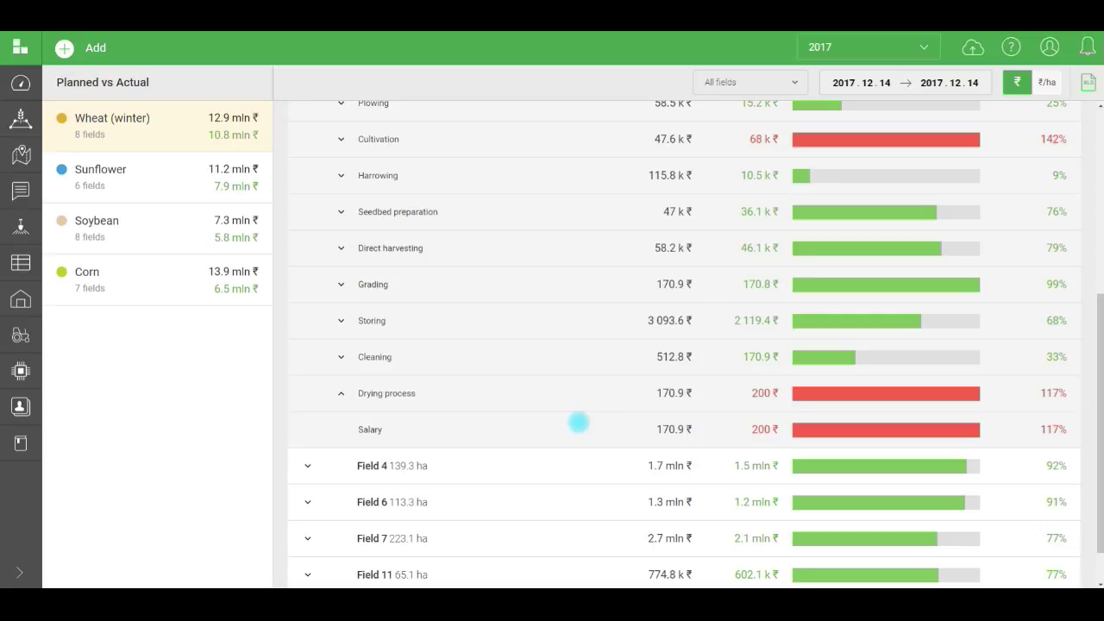
{"action": "left_click", "coordinate": [341, 393]}
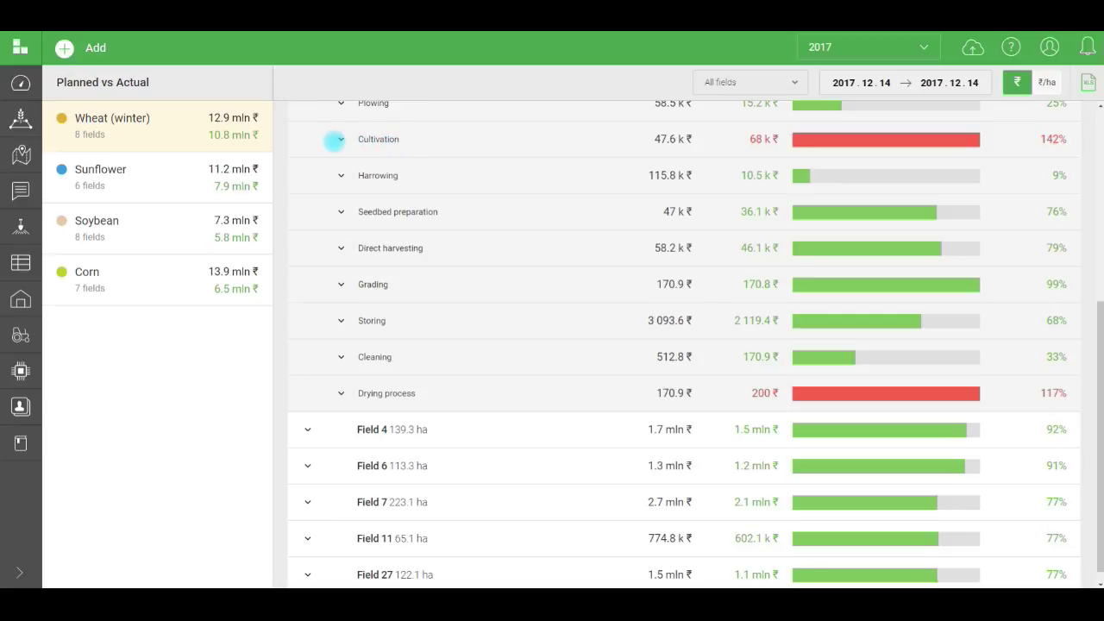
{"action": "left_click", "coordinate": [339, 140]}
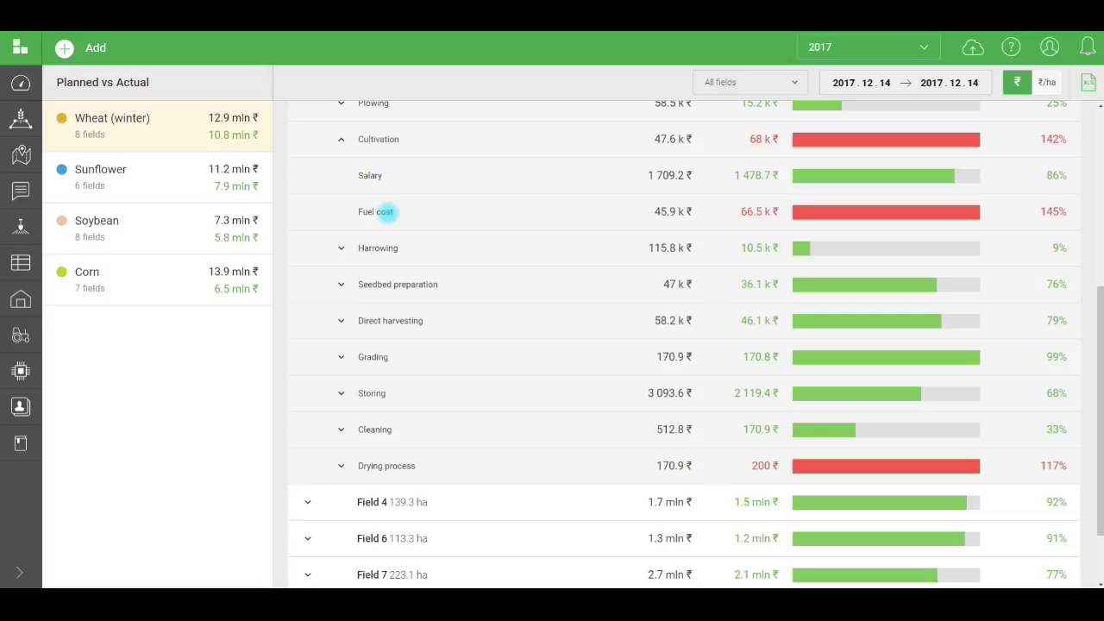
Look through Field 5's planned and actual operations and expand its Cultivation cost breakdown.
{"action": "scroll", "coordinate": [386, 211], "scroll_direction": "up", "scroll_amount": 5}
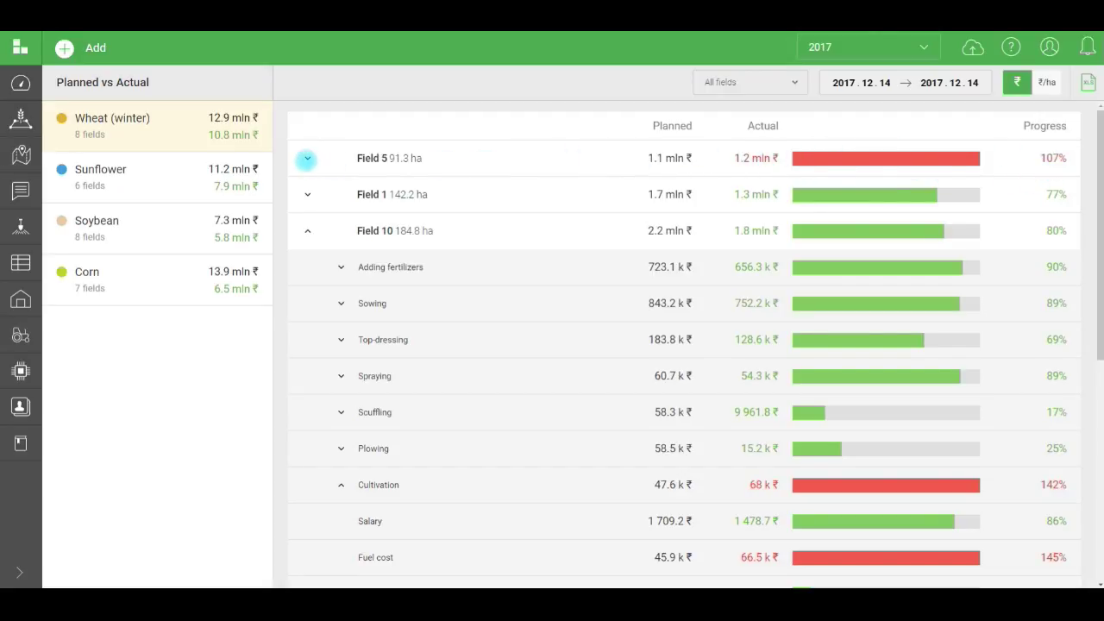
{"action": "left_click", "coordinate": [307, 159]}
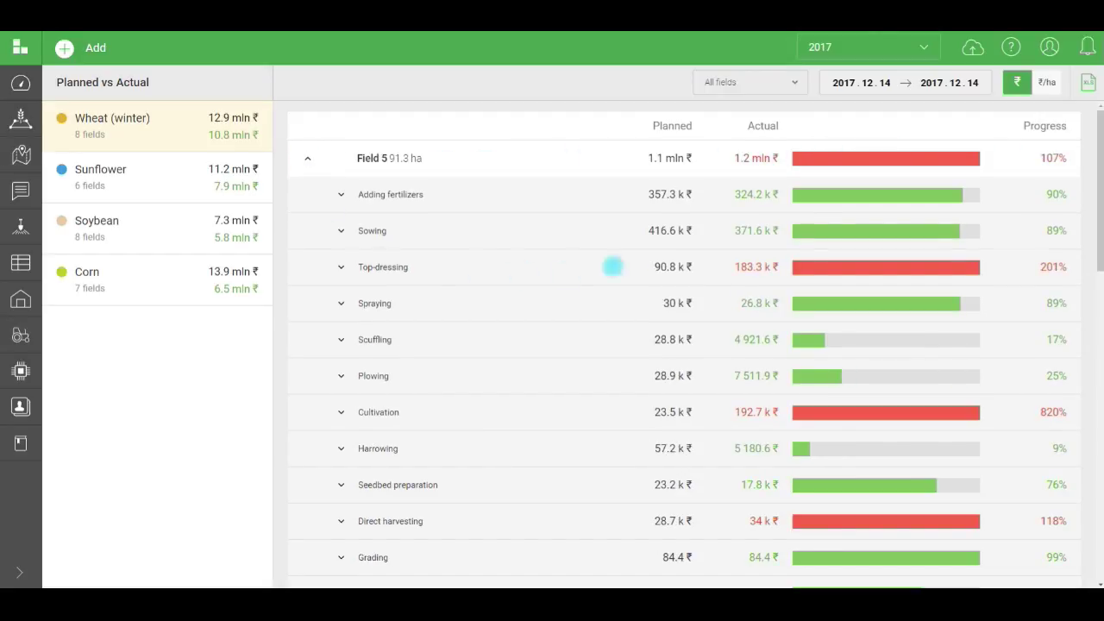
{"action": "scroll", "coordinate": [750, 444], "scroll_direction": "down", "scroll_amount": 3}
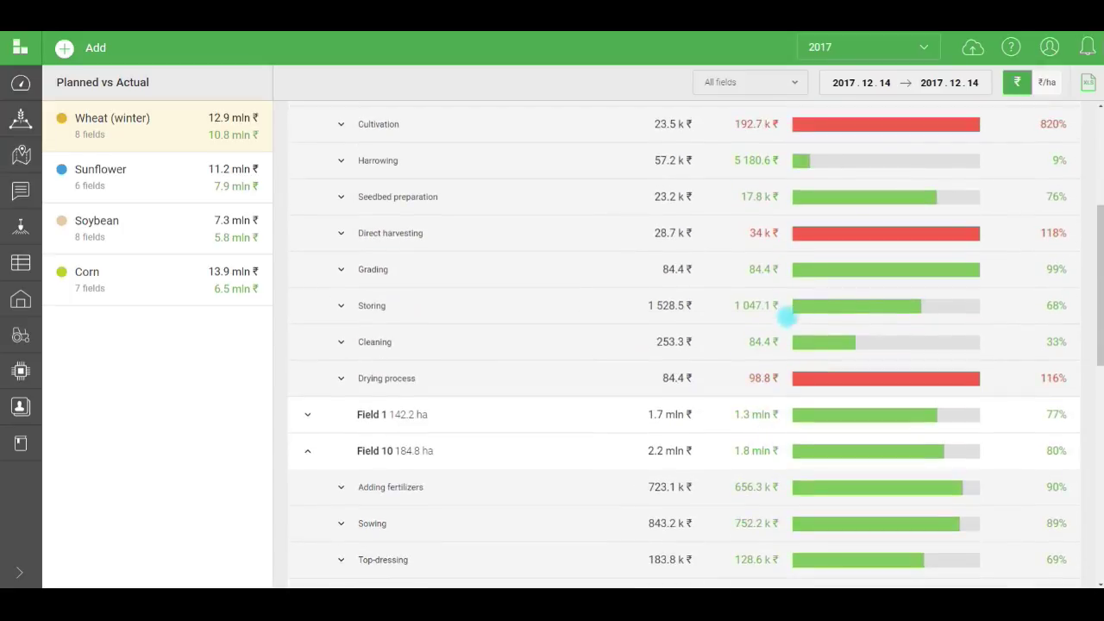
{"action": "scroll", "coordinate": [937, 163], "scroll_direction": "up", "scroll_amount": 2}
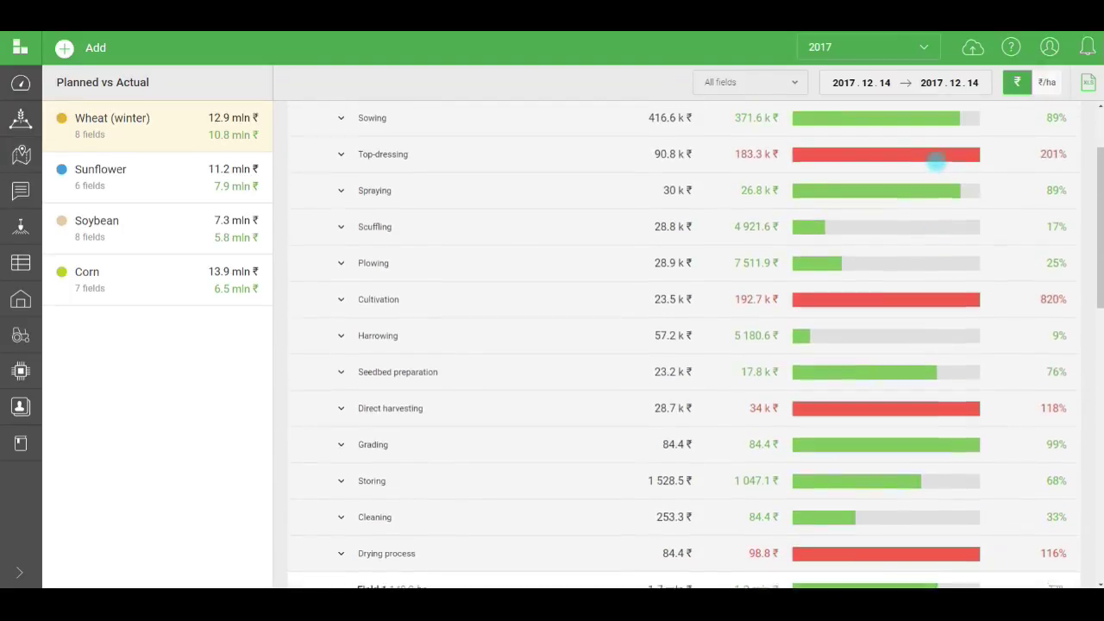
{"action": "scroll", "coordinate": [937, 163], "scroll_direction": "up", "scroll_amount": 1}
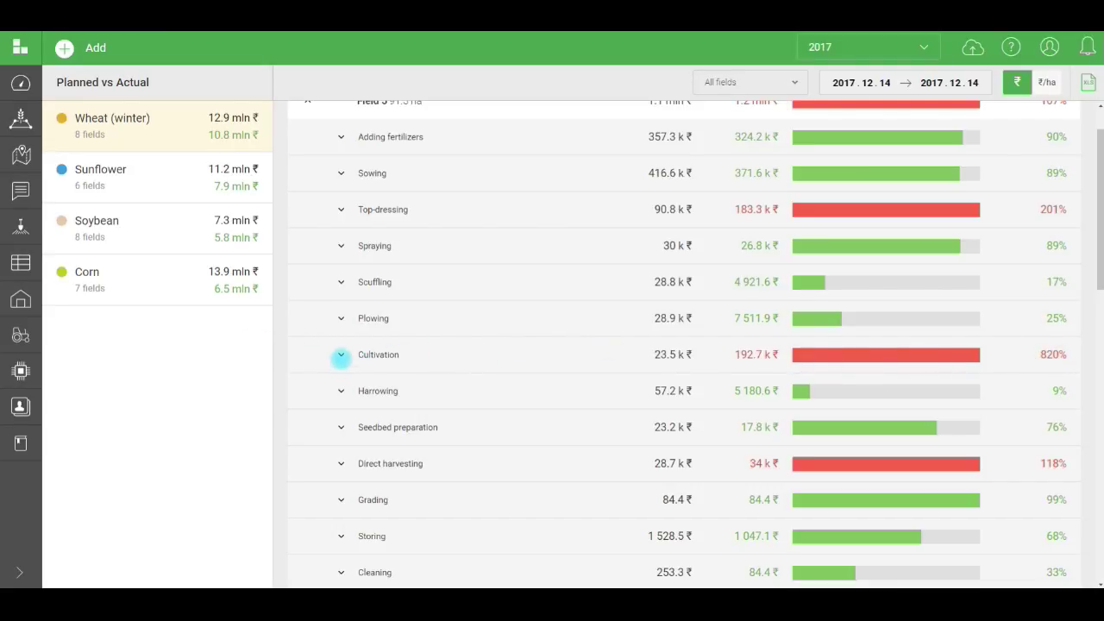
{"action": "left_click", "coordinate": [341, 357]}
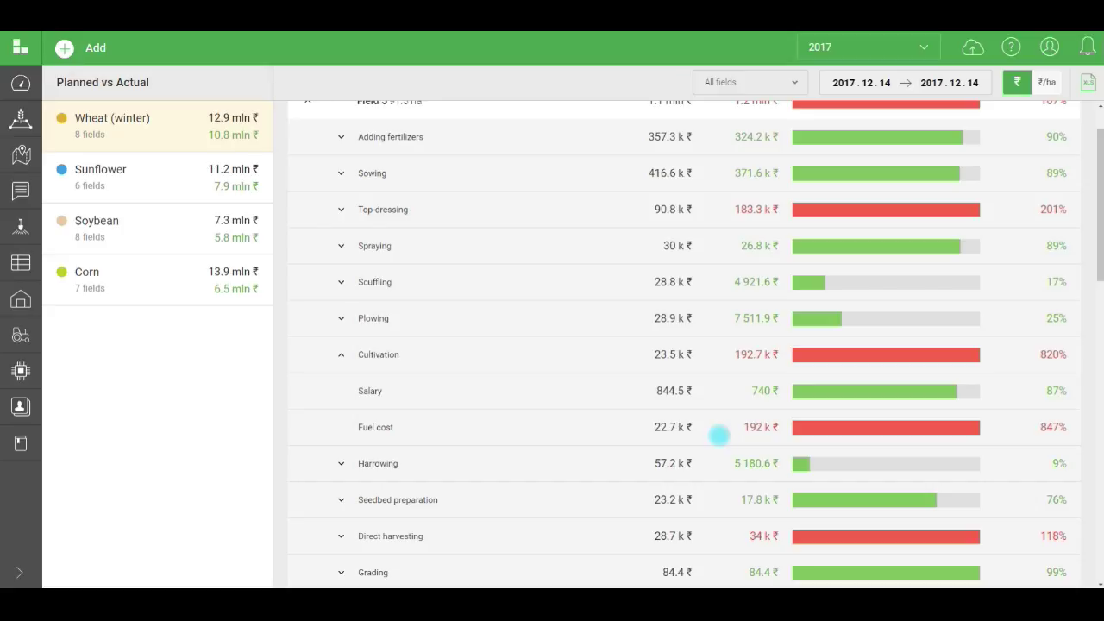
Return to the dashboard, open the Consumption of the farm report, and filter it to Field 1.
{"action": "left_click", "coordinate": [812, 74]}
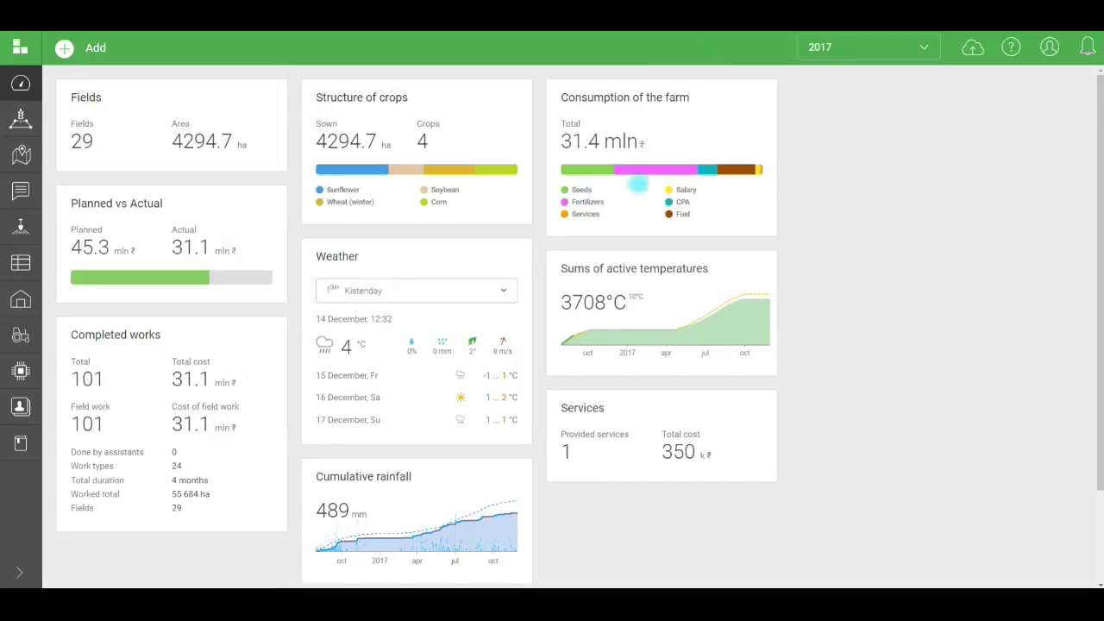
{"action": "left_click", "coordinate": [729, 129]}
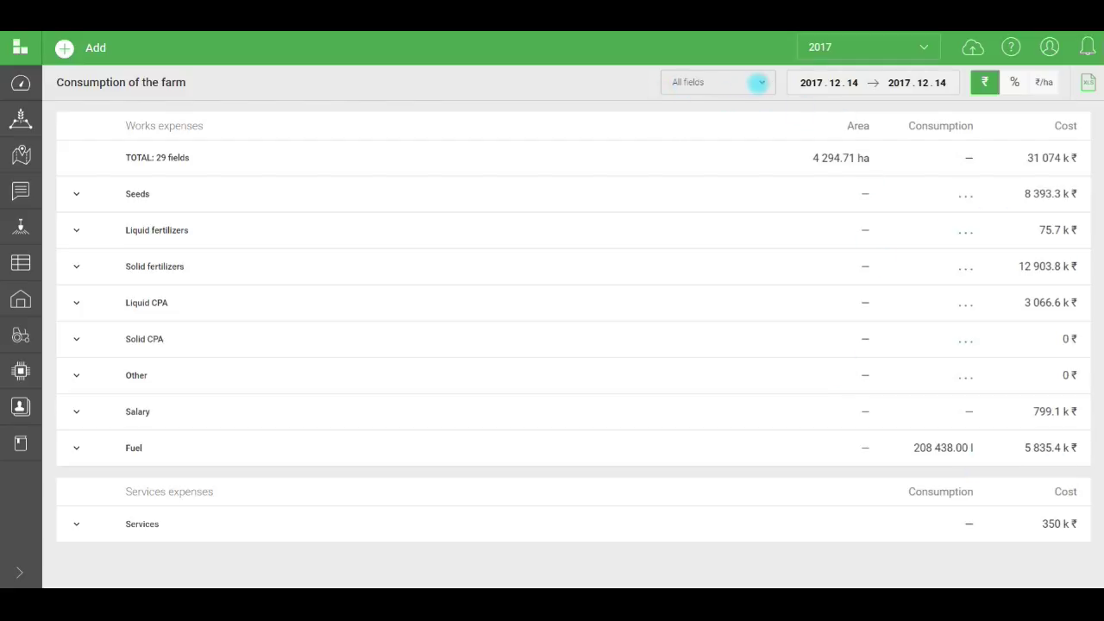
{"action": "left_click", "coordinate": [760, 82]}
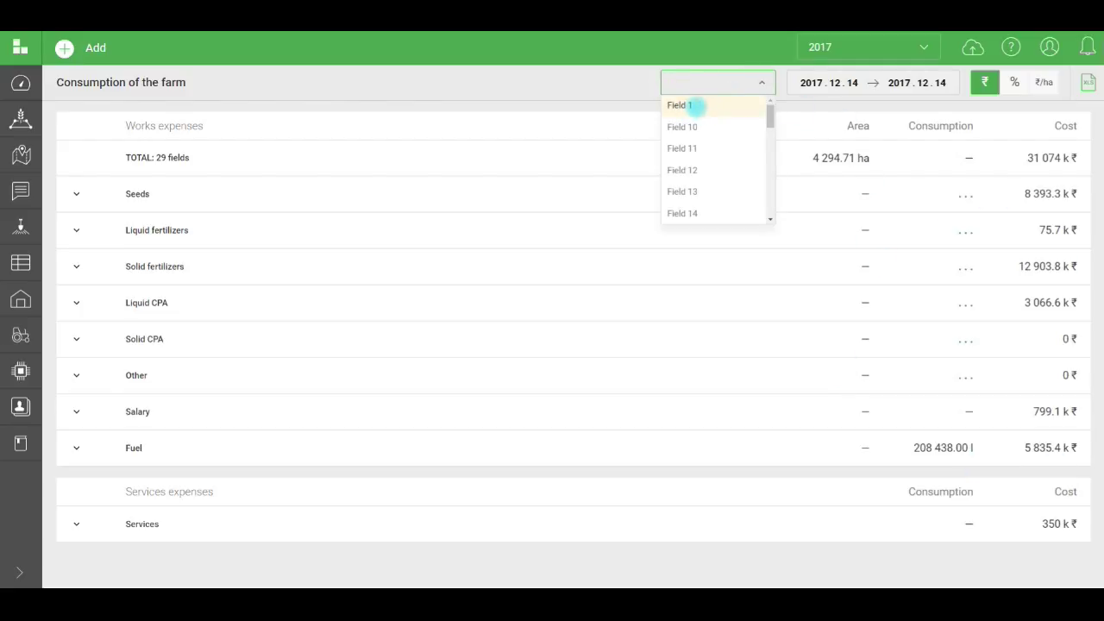
{"action": "left_click", "coordinate": [695, 104]}
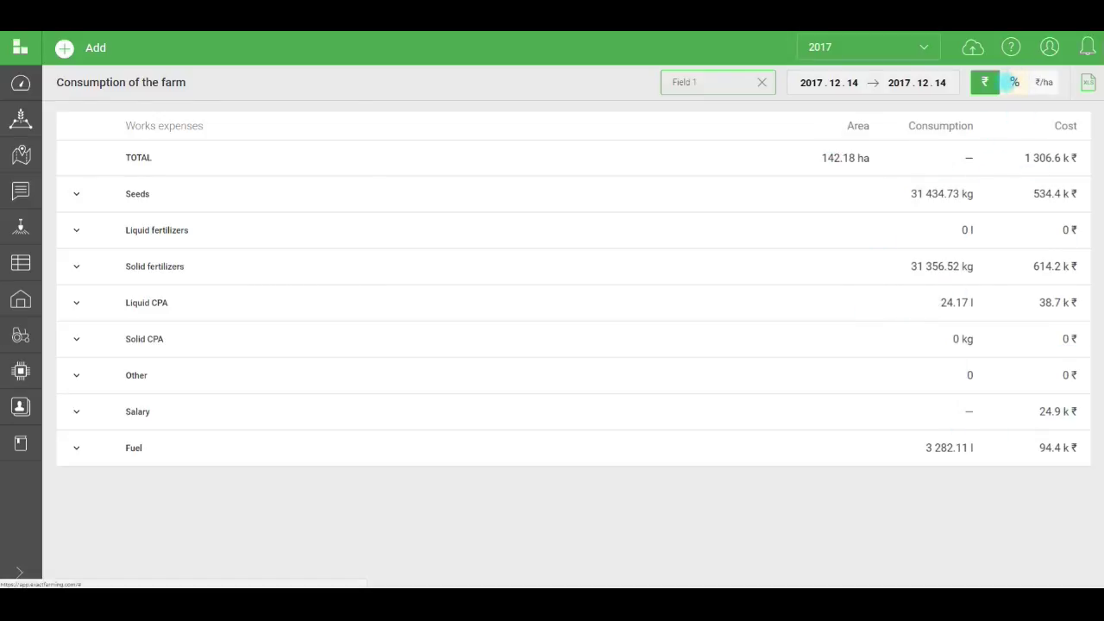
View Field 1's costs as percentages, expand the Solid fertilizers items, and switch the costs to ₹/ha.
{"action": "left_click", "coordinate": [1015, 82]}
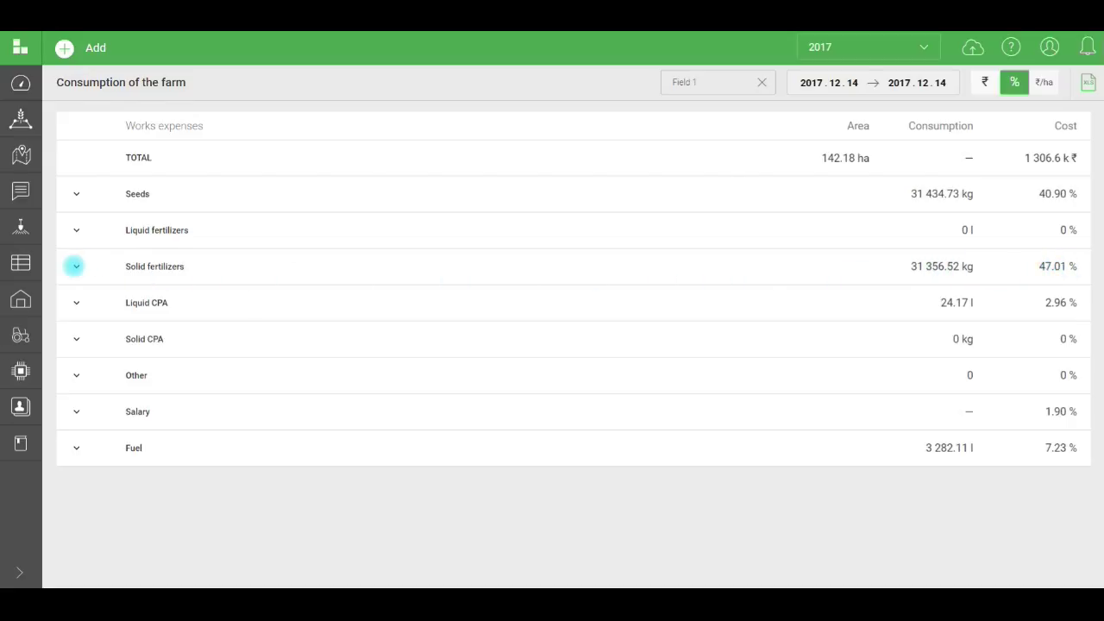
{"action": "left_click", "coordinate": [75, 266]}
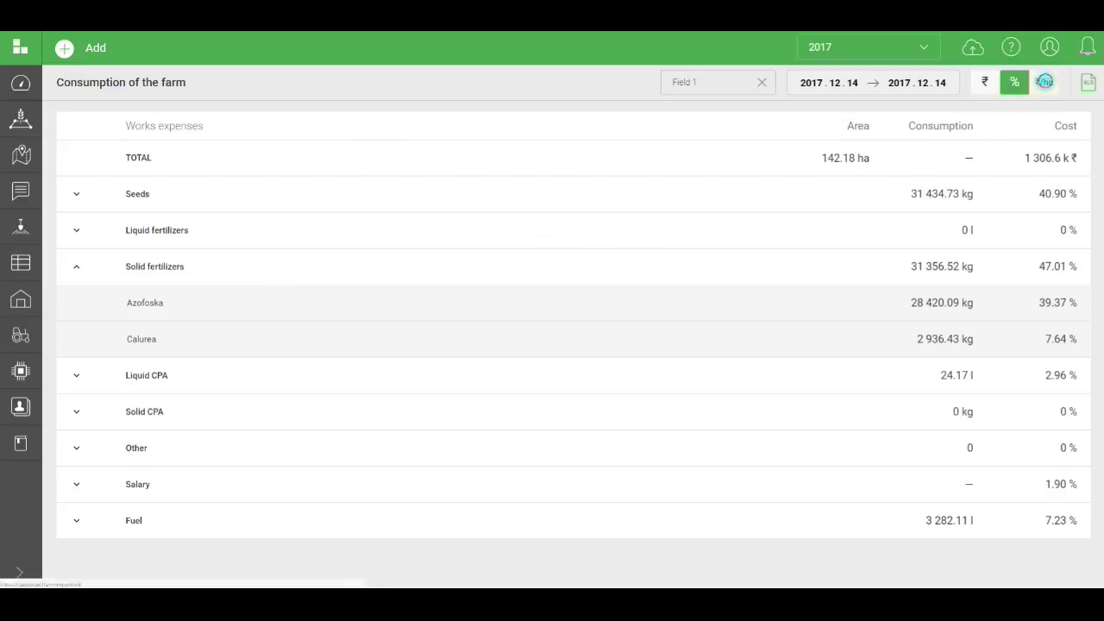
{"action": "left_click", "coordinate": [1045, 82]}
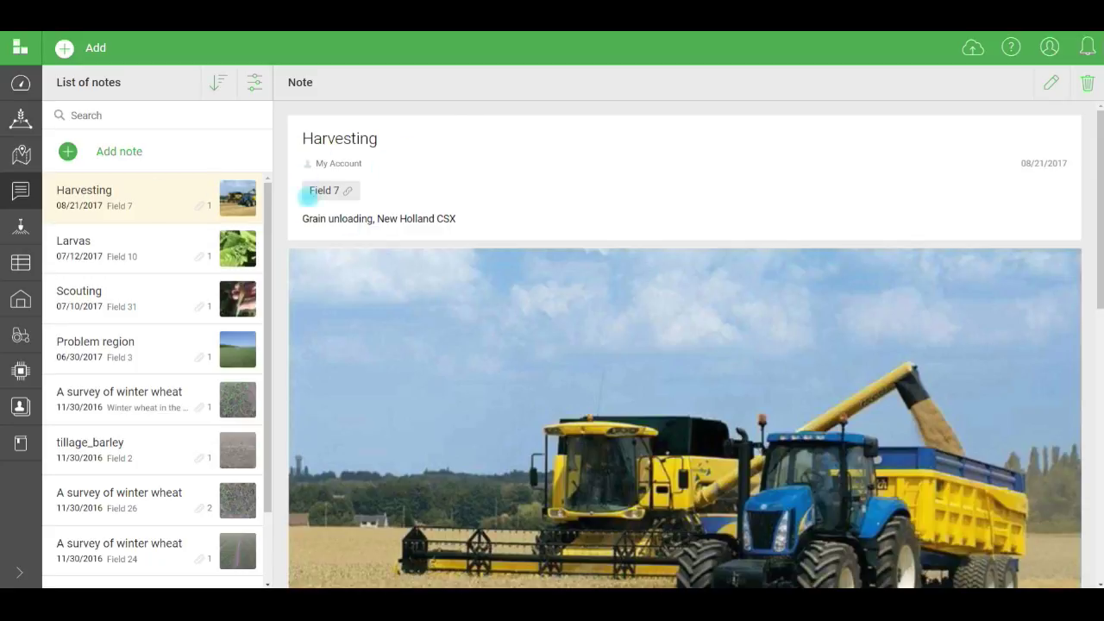
Look through the Harvesting note for Field 7, including its photo and field map.
{"action": "scroll", "coordinate": [639, 232], "scroll_direction": "down", "scroll_amount": 4}
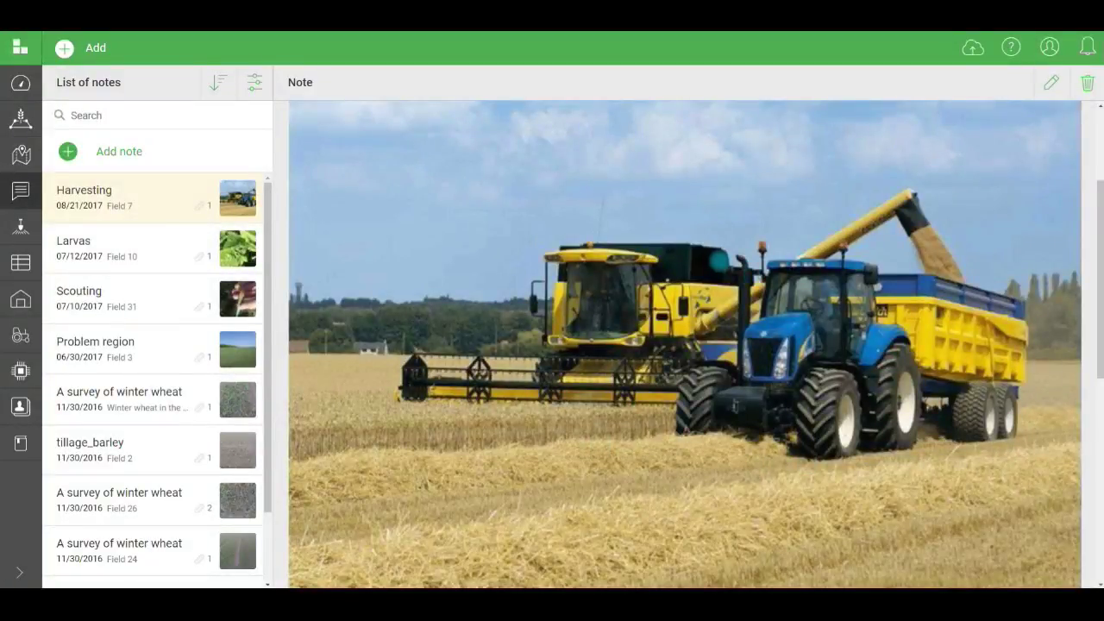
{"action": "scroll", "coordinate": [718, 258], "scroll_direction": "down", "scroll_amount": 10}
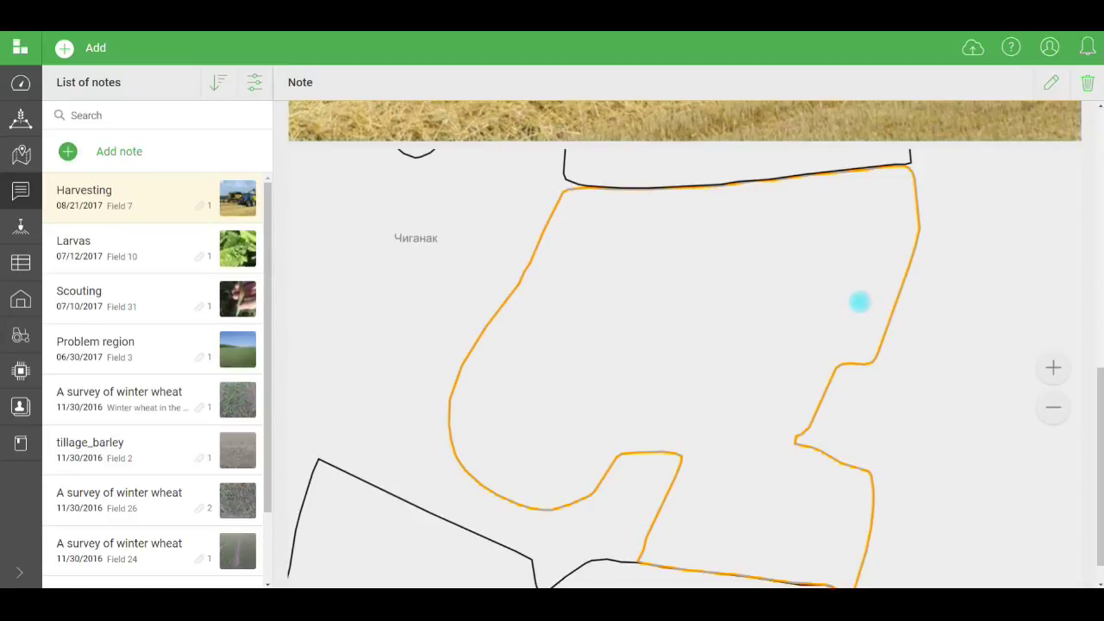
{"action": "scroll", "coordinate": [860, 302], "scroll_direction": "up", "scroll_amount": 1}
{"action": "scroll", "coordinate": [860, 302], "scroll_direction": "up", "scroll_amount": 9}
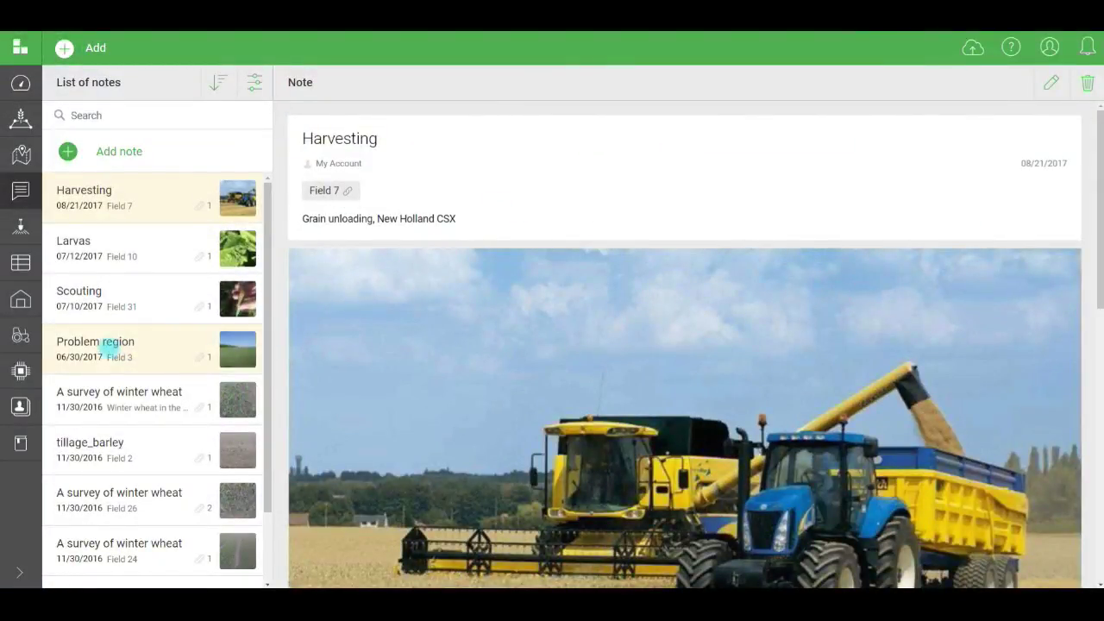
Open the Problem region note for Field 3 and view its photo and field map.
{"action": "left_click", "coordinate": [158, 347]}
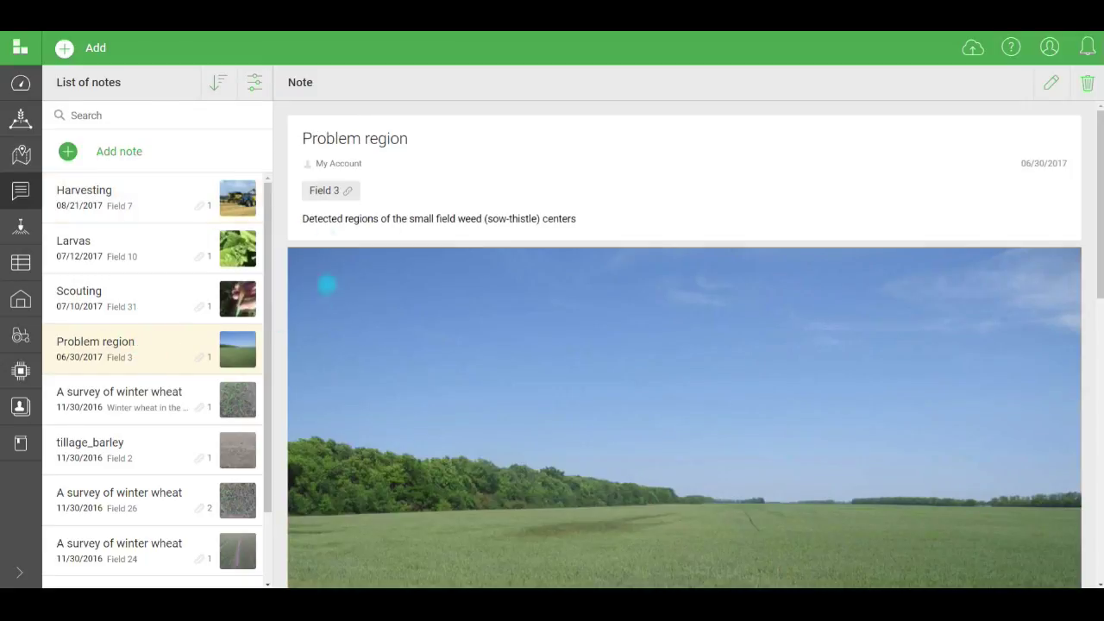
{"action": "scroll", "coordinate": [595, 345], "scroll_direction": "down", "scroll_amount": 2}
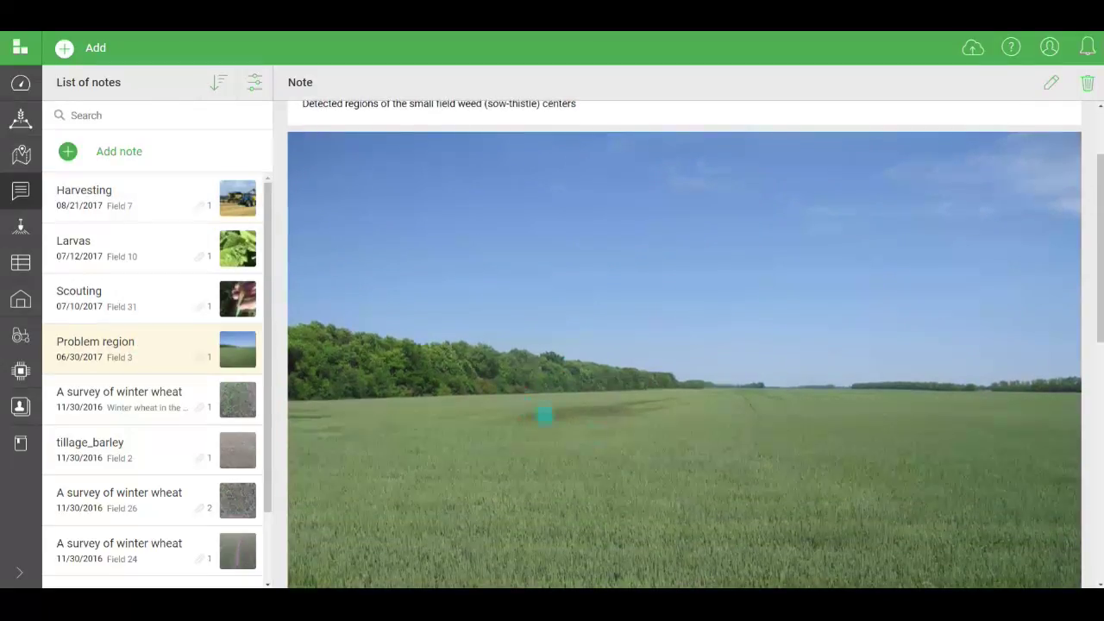
{"action": "scroll", "coordinate": [742, 381], "scroll_direction": "down", "scroll_amount": 4}
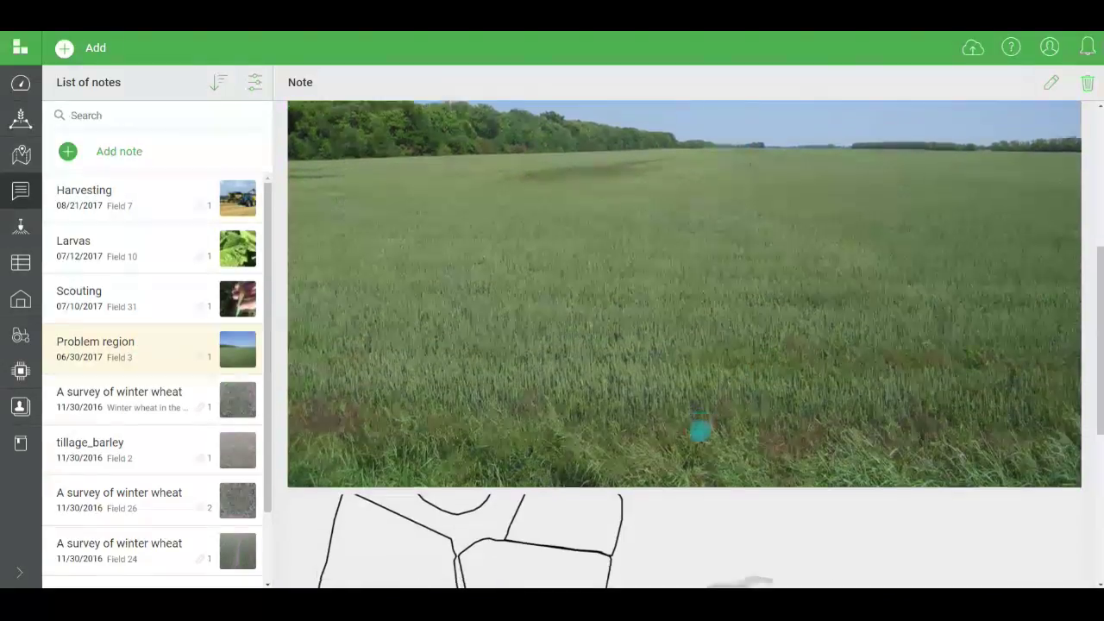
{"action": "scroll", "coordinate": [700, 431], "scroll_direction": "down", "scroll_amount": 3}
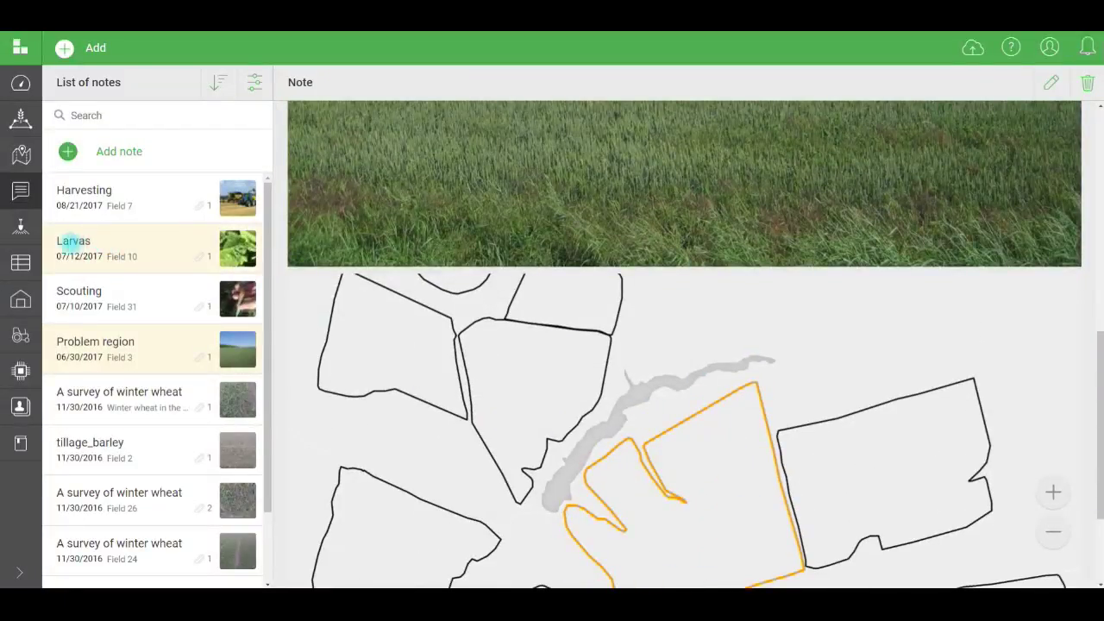
Open the Larvas note for Field 10, view its photo enlarged, and close the photo.
{"action": "left_click", "coordinate": [120, 248]}
{"action": "left_click", "coordinate": [698, 389]}
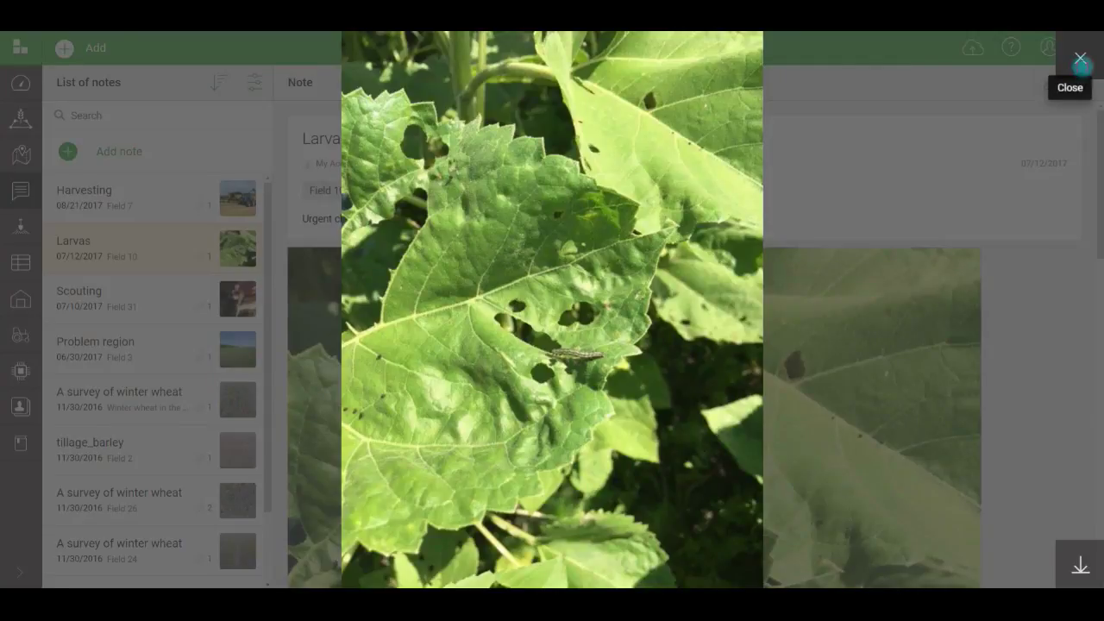
{"action": "left_click", "coordinate": [1081, 61]}
{"action": "scroll", "coordinate": [781, 254], "scroll_direction": "down", "scroll_amount": 5}
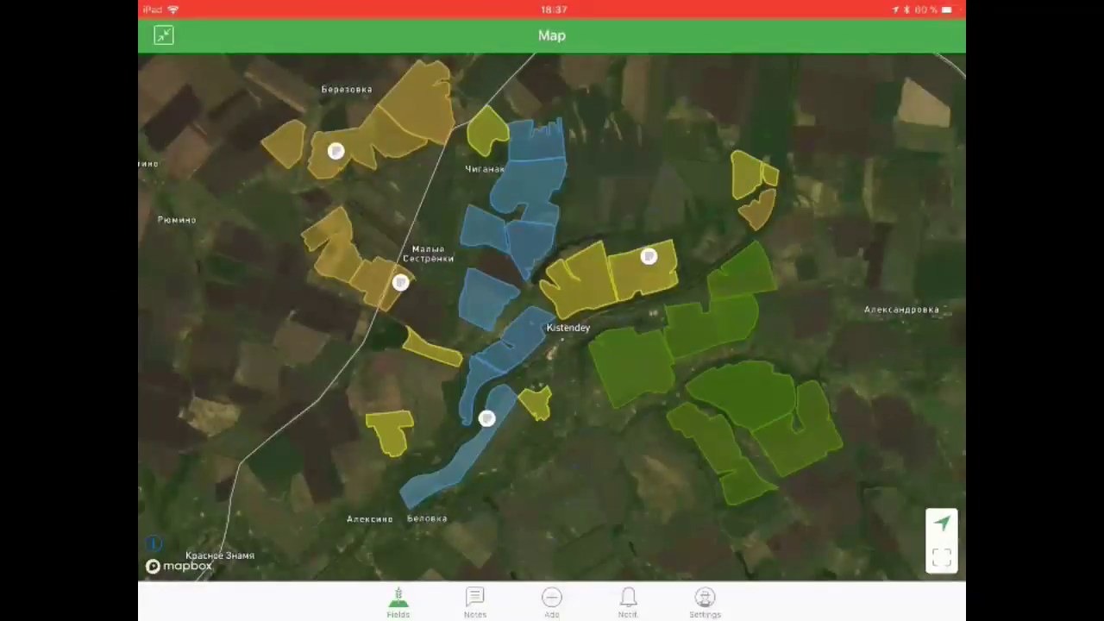
In the iPad app, open Field 10 from the field list, examine its vegetation imagery with and without clouds, and close the field.
{"action": "left_click", "coordinate": [163, 34]}
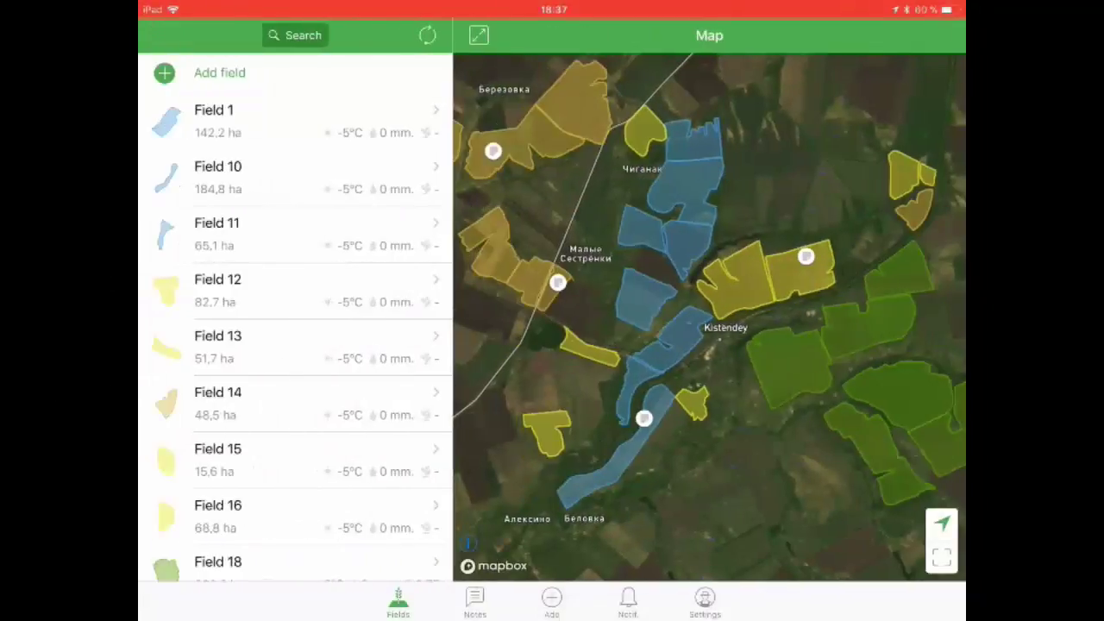
{"action": "left_click", "coordinate": [217, 177]}
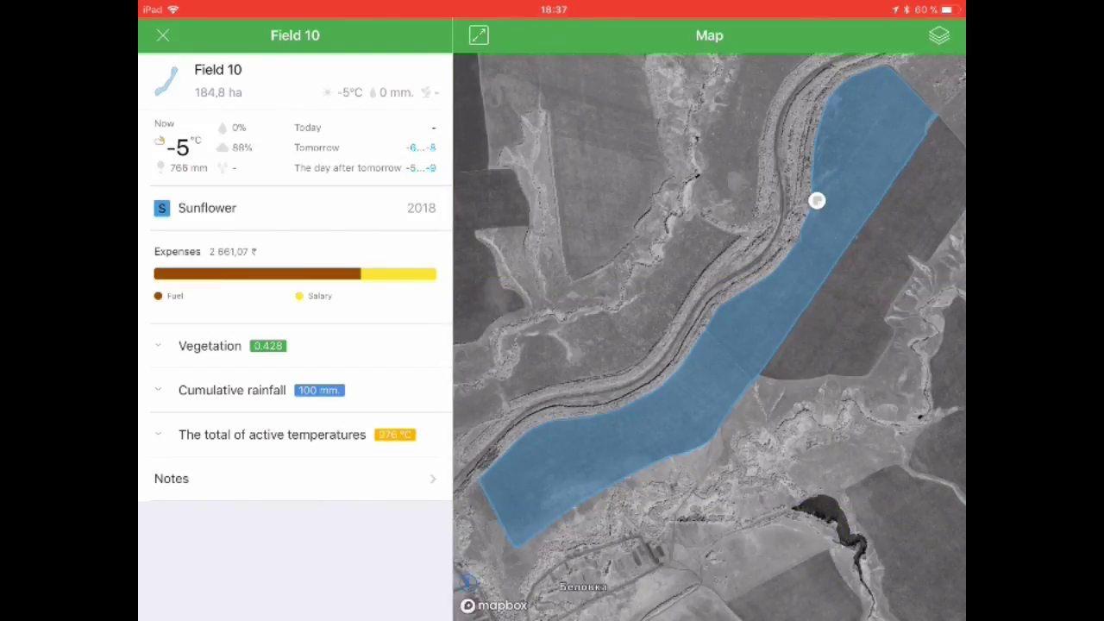
{"action": "left_click", "coordinate": [210, 345]}
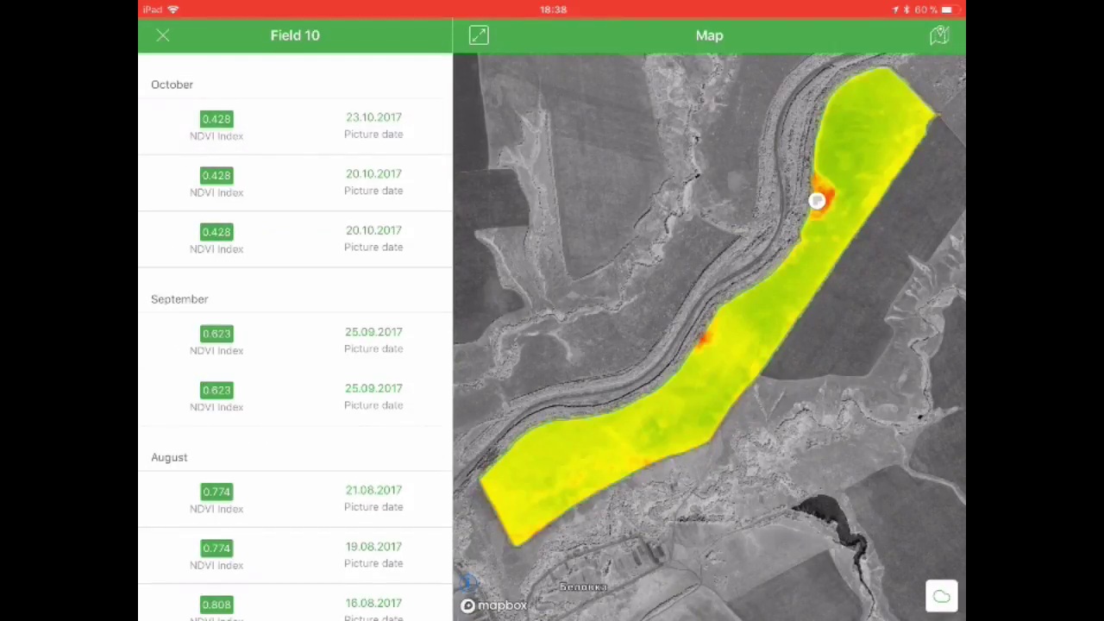
{"action": "left_click", "coordinate": [941, 596]}
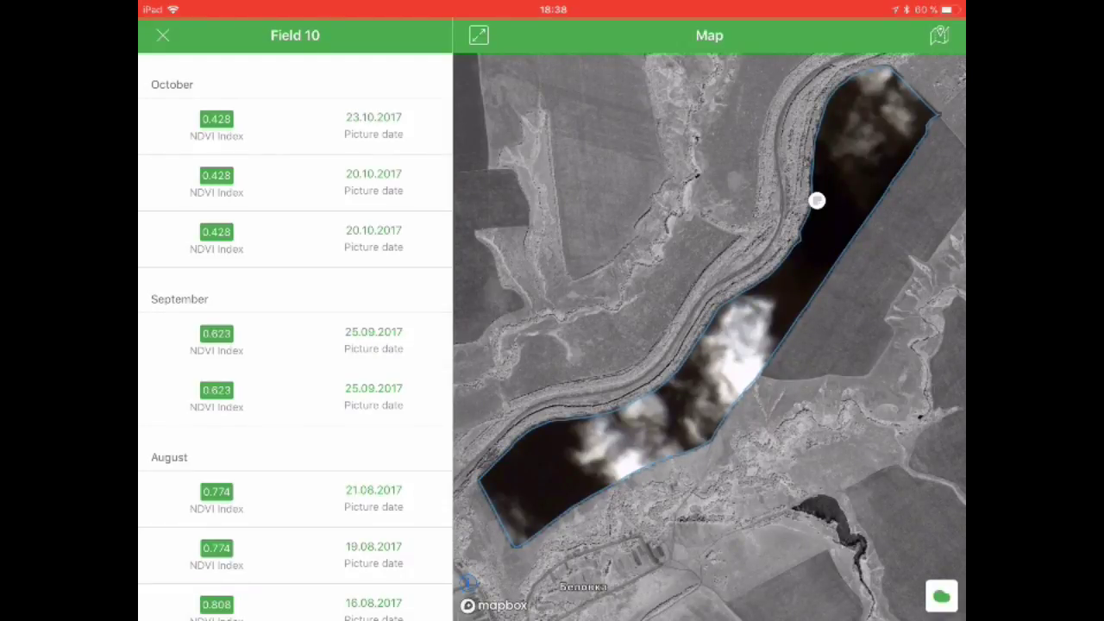
{"action": "left_click", "coordinate": [162, 36]}
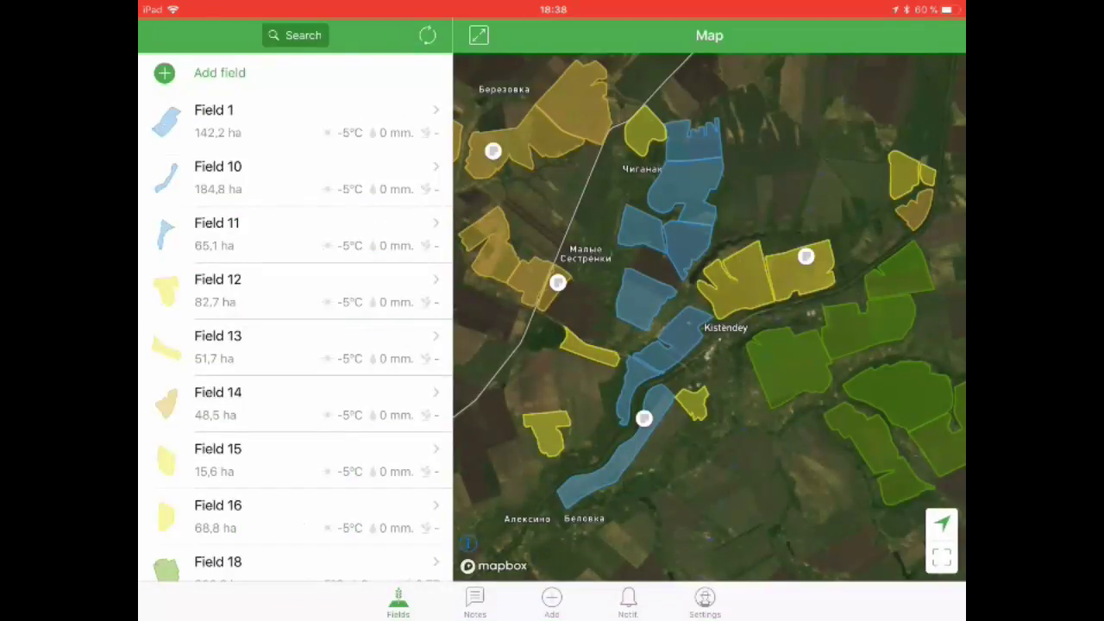
Open the Larvas note in the iPad app, try retyping the end of its title, and close the note editor.
{"action": "left_click", "coordinate": [475, 601]}
{"action": "left_click", "coordinate": [259, 122]}
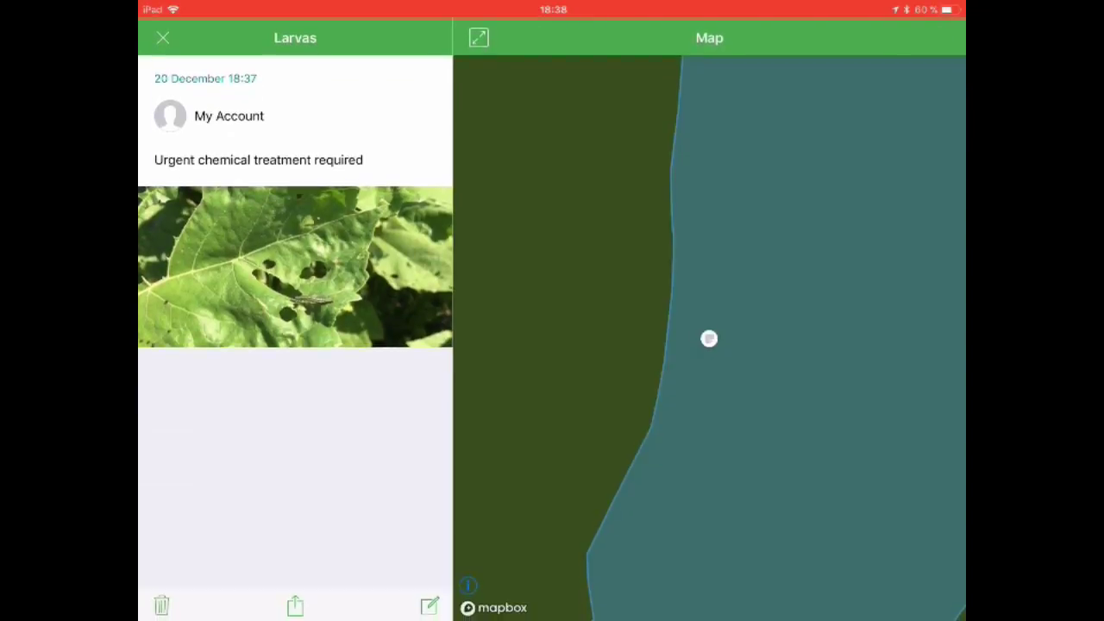
{"action": "left_click", "coordinate": [430, 603]}
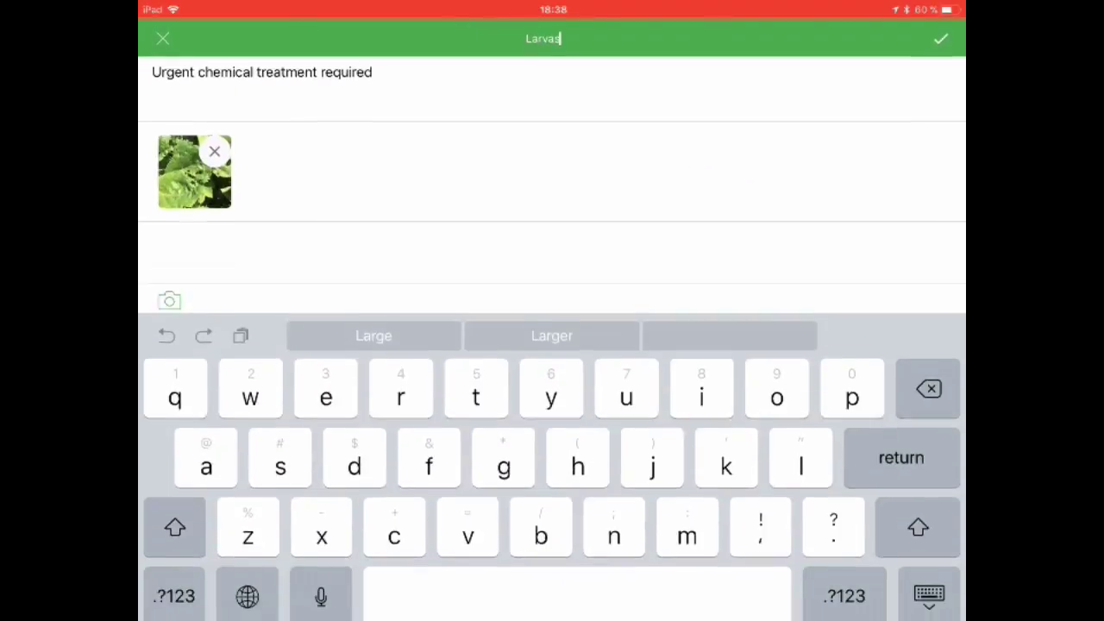
{"action": "key", "text": "BackSpace"}
{"action": "type", "text": "s"}
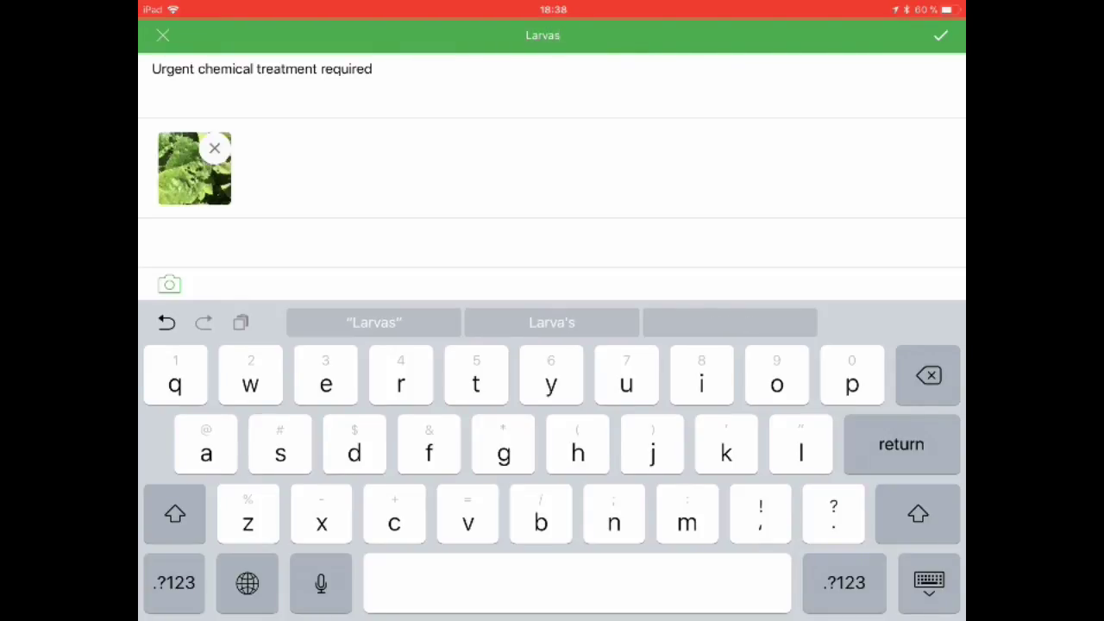
{"action": "key", "text": "Return"}
{"action": "left_click", "coordinate": [163, 35]}
Return to the fields view in the iPad app and expand the map to full screen.
{"action": "left_click", "coordinate": [397, 602]}
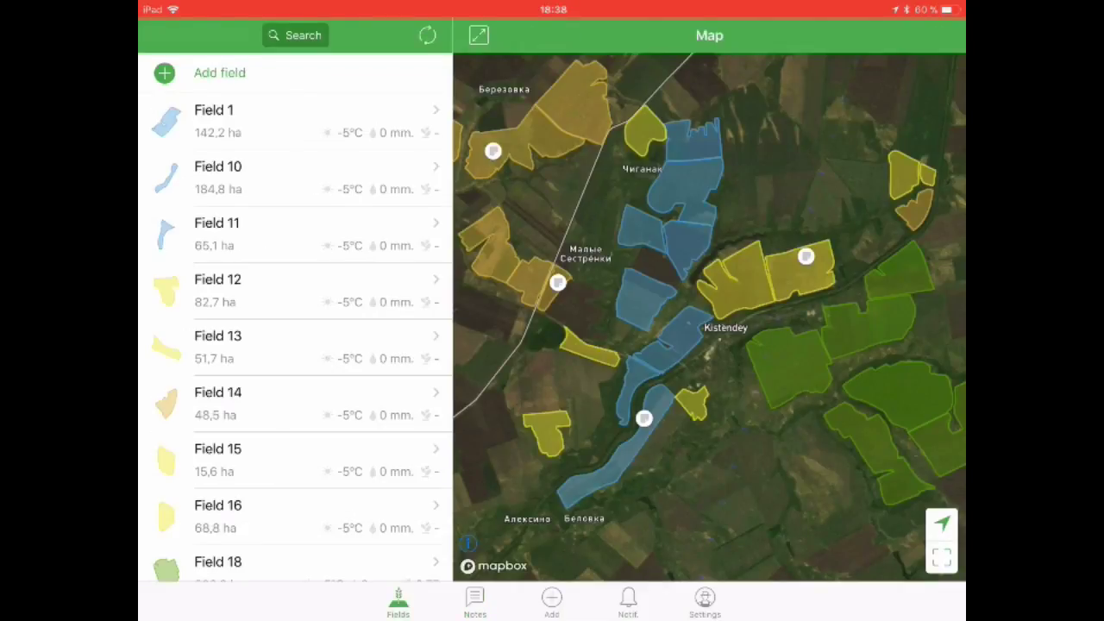
{"action": "left_click", "coordinate": [479, 35]}
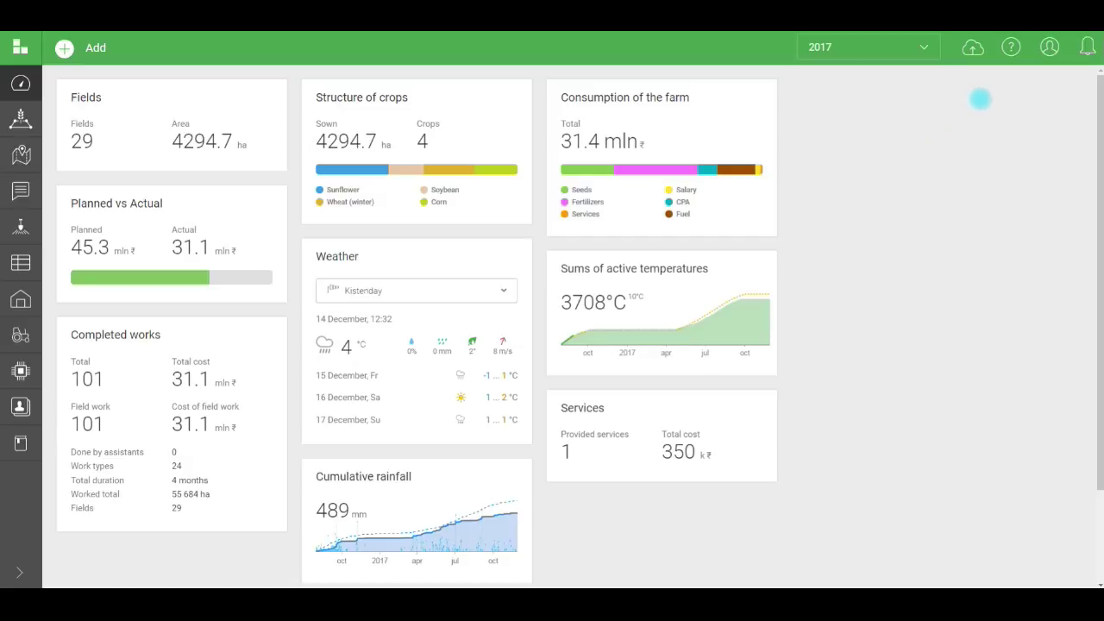
Back on the web dashboard, view the help options for the user's manual and asking a question, and close them.
{"action": "left_click", "coordinate": [1011, 48]}
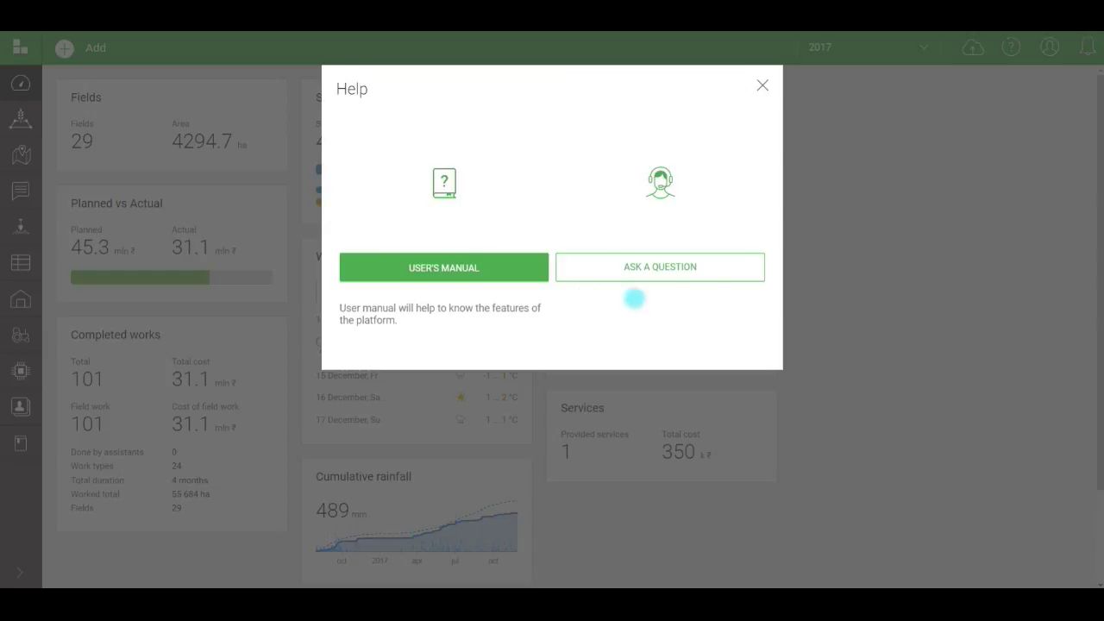
{"action": "left_click", "coordinate": [763, 86]}
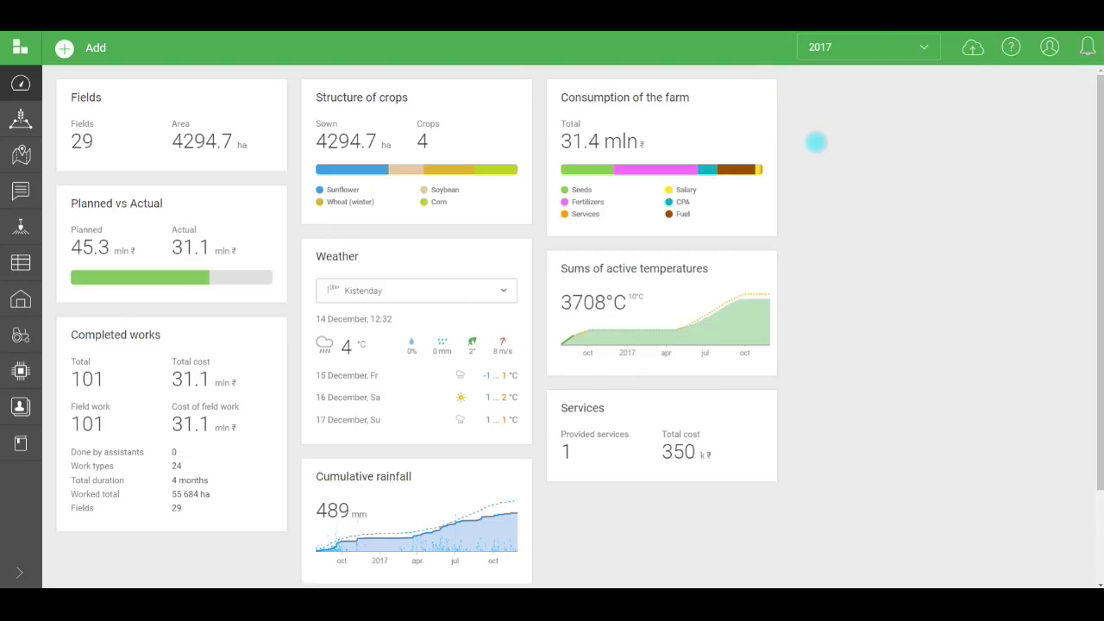